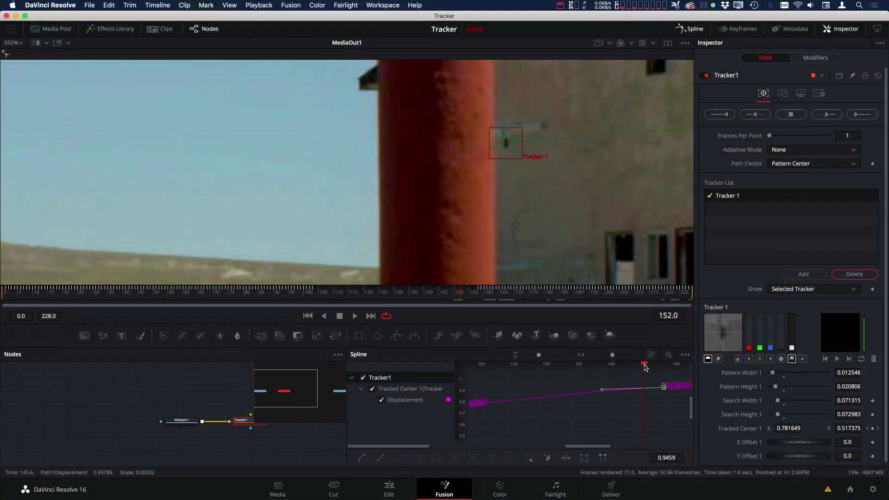
At frame 158, move Tracker 1 onto the doorway corner and offset its tracked point upward.
{"action": "left_click_drag", "start_coordinate": [647, 368], "coordinate": [505, 378]}
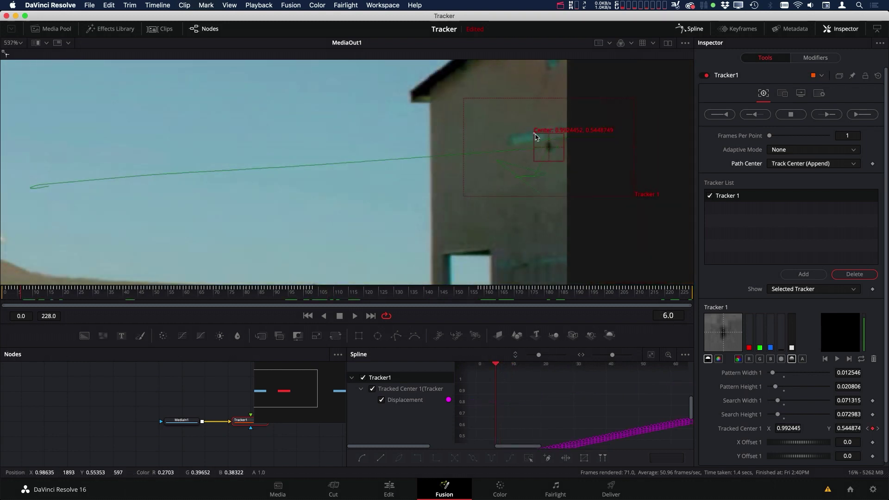
{"action": "left_click_drag", "start_coordinate": [536, 135], "coordinate": [478, 239]}
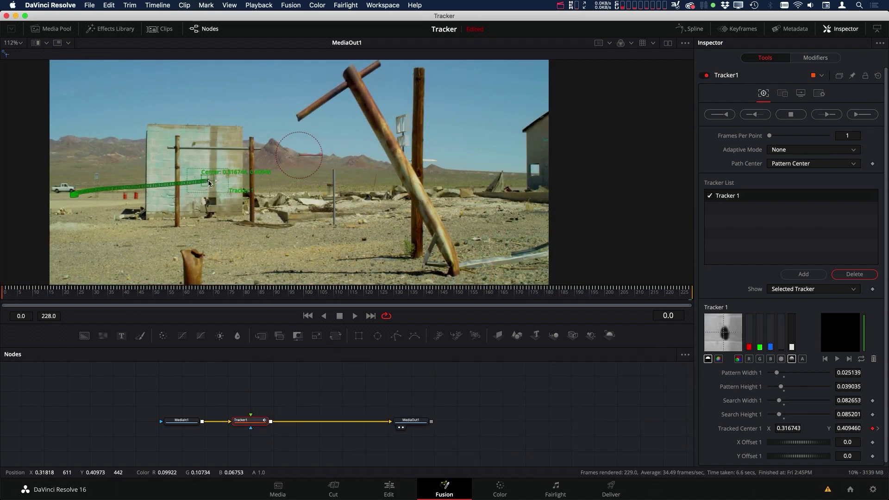
{"action": "left_click_drag", "start_coordinate": [209, 183], "coordinate": [243, 126]}
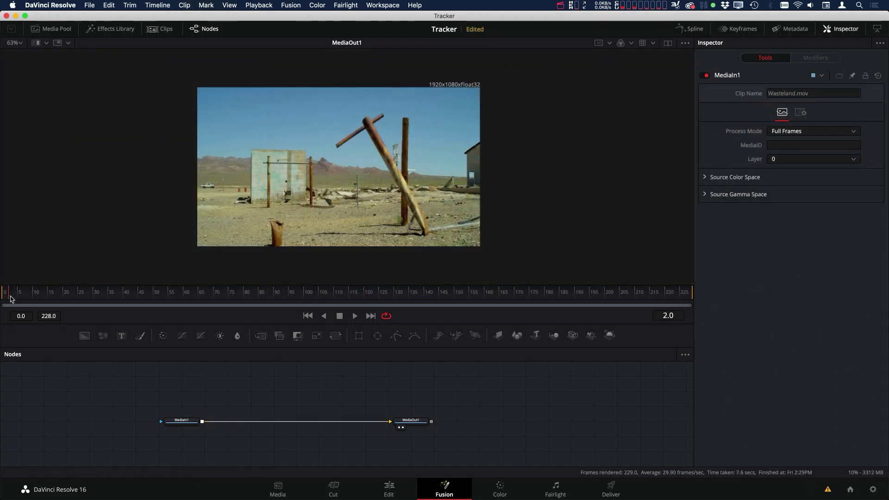
{"action": "left_click_drag", "start_coordinate": [4, 299], "coordinate": [48, 302]}
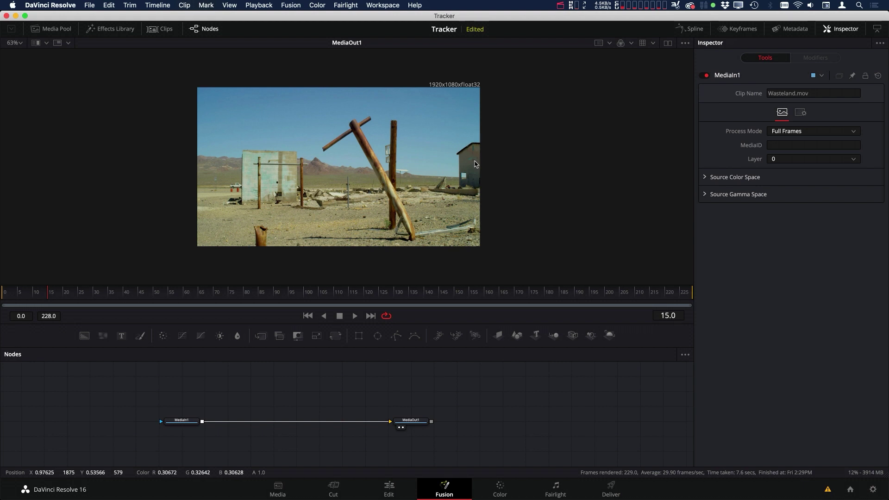
{"action": "scroll", "coordinate": [477, 163], "scroll_direction": "up", "scroll_amount": 3}
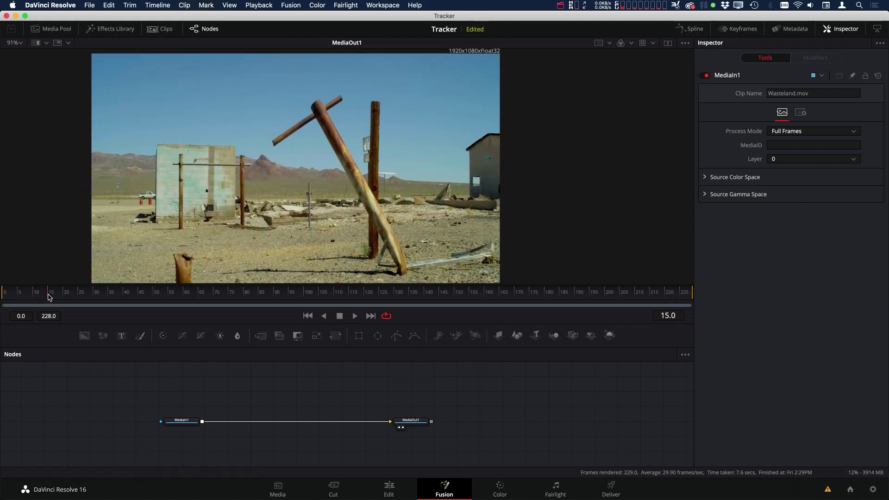
{"action": "left_click_drag", "start_coordinate": [48, 297], "coordinate": [335, 315]}
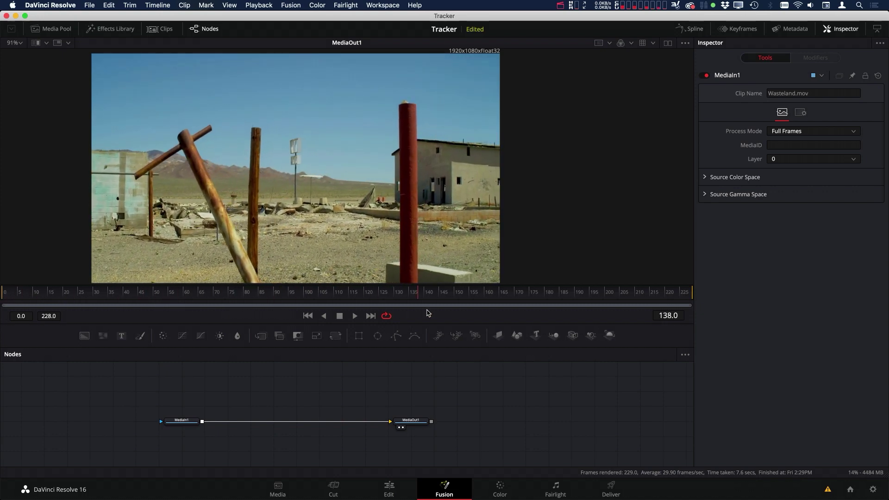
{"action": "left_click_drag", "start_coordinate": [536, 311], "coordinate": [313, 297]}
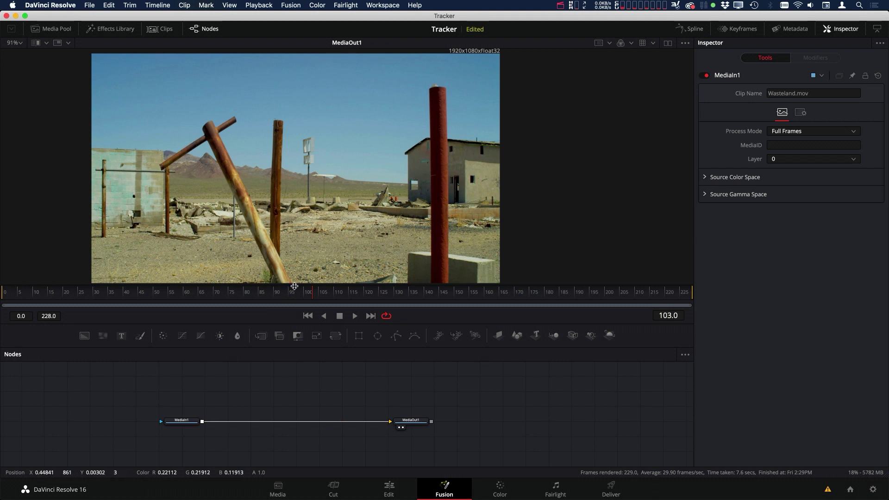
{"action": "left_click_drag", "start_coordinate": [314, 297], "coordinate": [332, 296]}
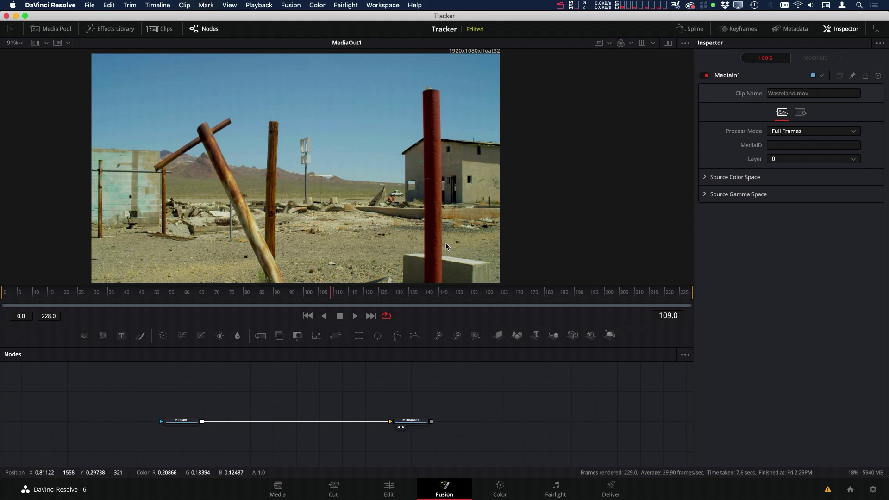
{"action": "left_click_drag", "start_coordinate": [331, 297], "coordinate": [315, 297]}
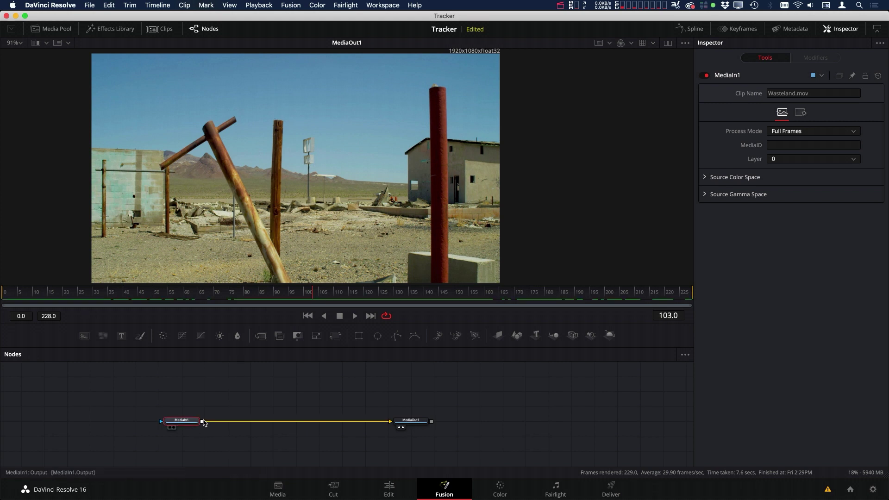
Insert a Tracker node after MediaIn1 using the Shift+Space tool search.
{"action": "key", "text": "shift+space"}
{"action": "type", "text": "tracker"}
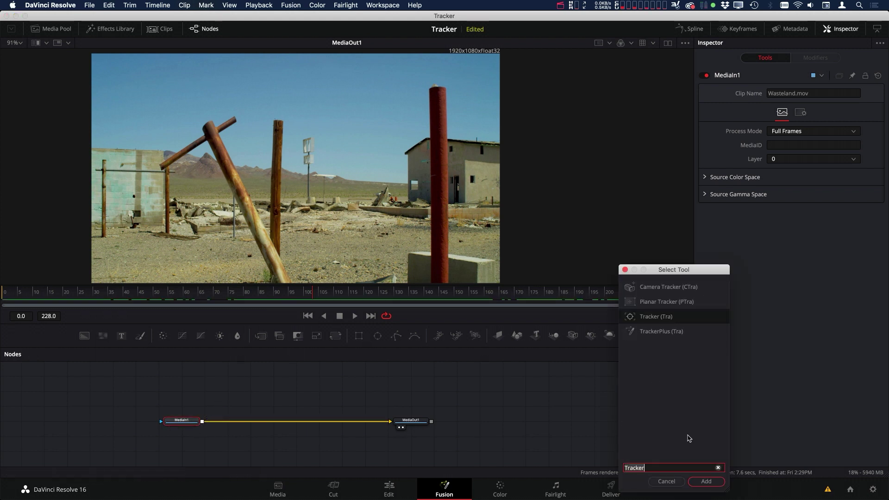
{"action": "key", "text": "Return"}
Place the tracker on a dark building-wall spot and shrink its pattern box around it.
{"action": "left_click_drag", "start_coordinate": [188, 109], "coordinate": [443, 174]}
{"action": "scroll", "coordinate": [463, 148], "scroll_direction": "up", "scroll_amount": 4}
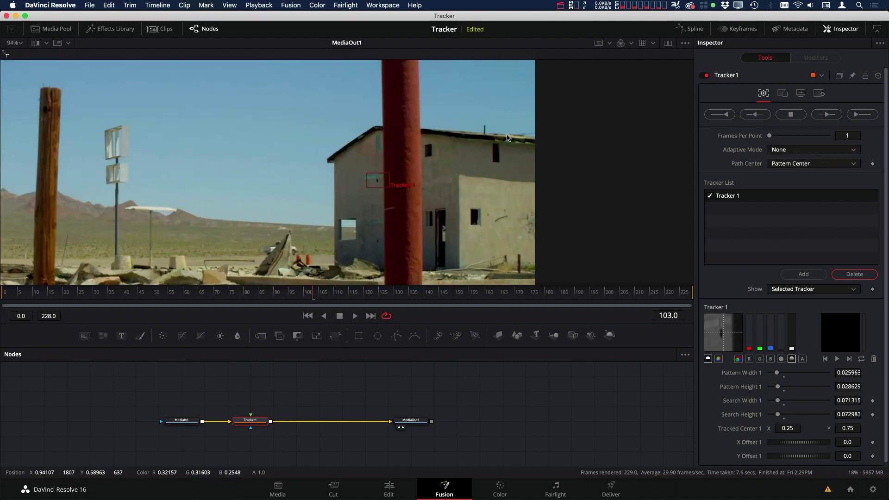
{"action": "scroll", "coordinate": [508, 138], "scroll_direction": "up", "scroll_amount": 5}
{"action": "left_click_drag", "start_coordinate": [365, 183], "coordinate": [325, 153]}
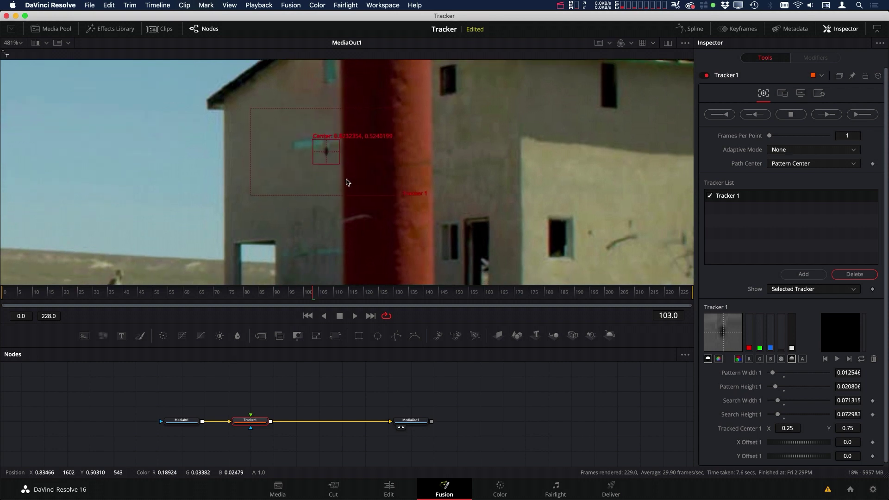
{"action": "scroll", "coordinate": [429, 194], "scroll_direction": "down", "scroll_amount": 5}
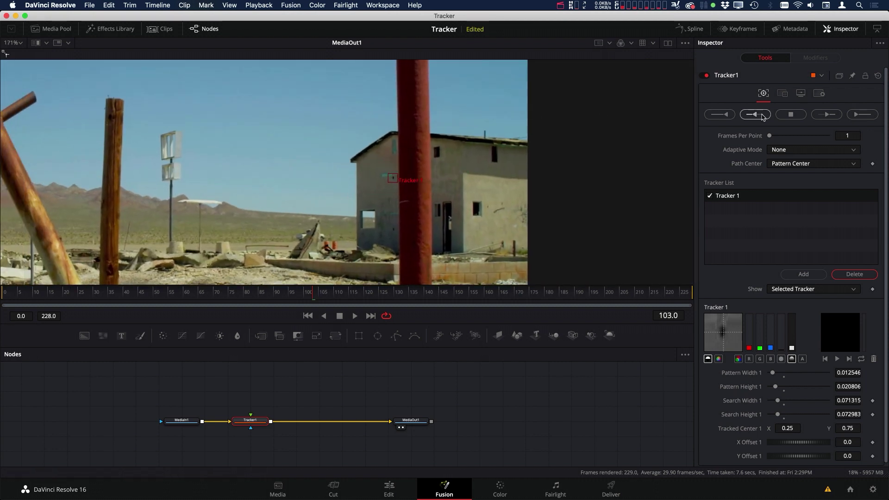
Track the point in reverse back to the first frame and confirm the completion message.
{"action": "left_click", "coordinate": [760, 117]}
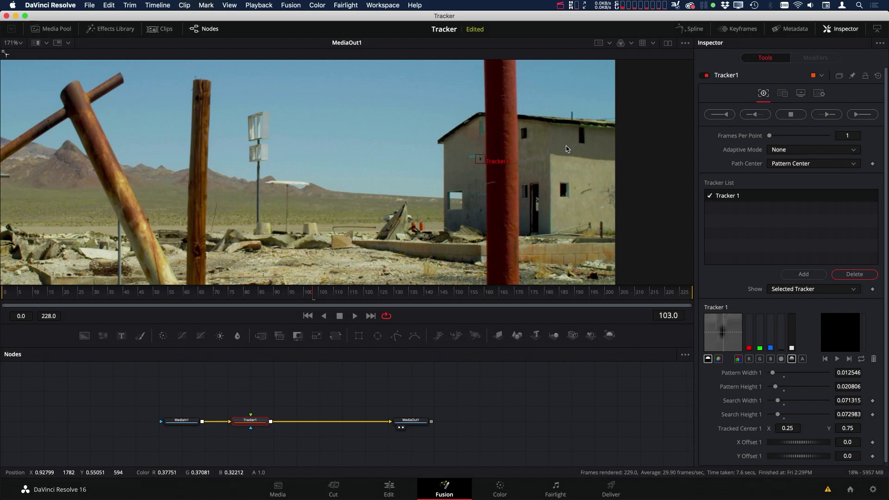
{"action": "scroll", "coordinate": [505, 171], "scroll_direction": "down", "scroll_amount": 4}
{"action": "left_click", "coordinate": [756, 114]}
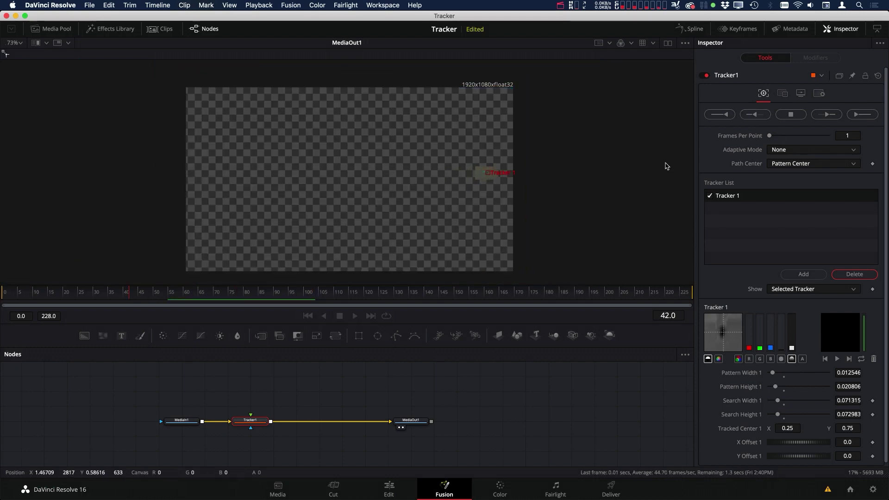
{"action": "left_click", "coordinate": [529, 293]}
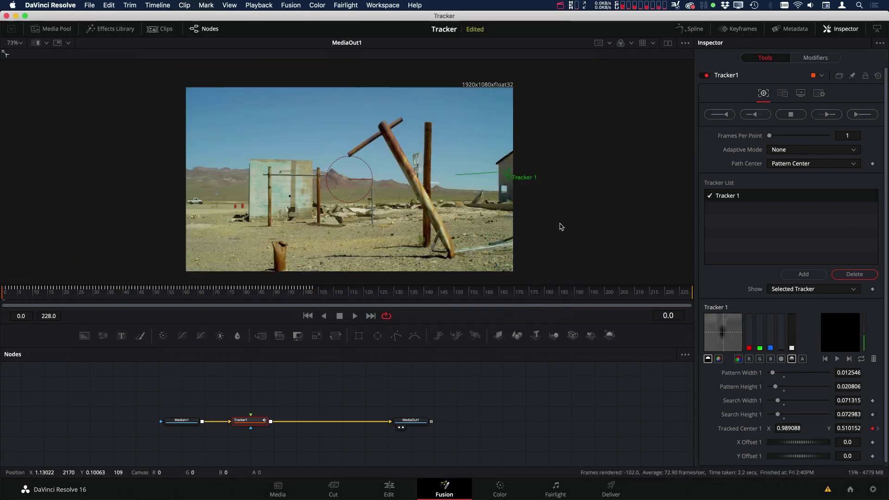
Re-anchor the tracker beside the red pole at frame 158 and track forward to the clip's end.
{"action": "left_click_drag", "start_coordinate": [11, 294], "coordinate": [478, 293]}
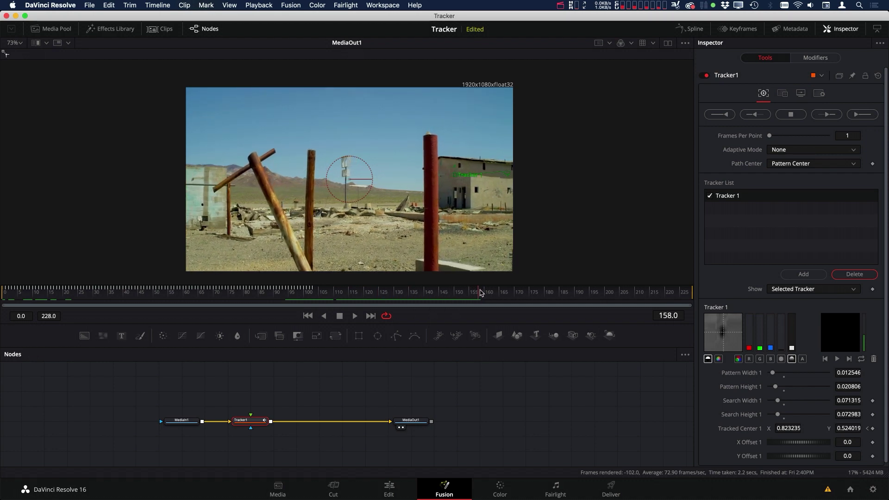
{"action": "scroll", "coordinate": [389, 173], "scroll_direction": "up", "scroll_amount": 3}
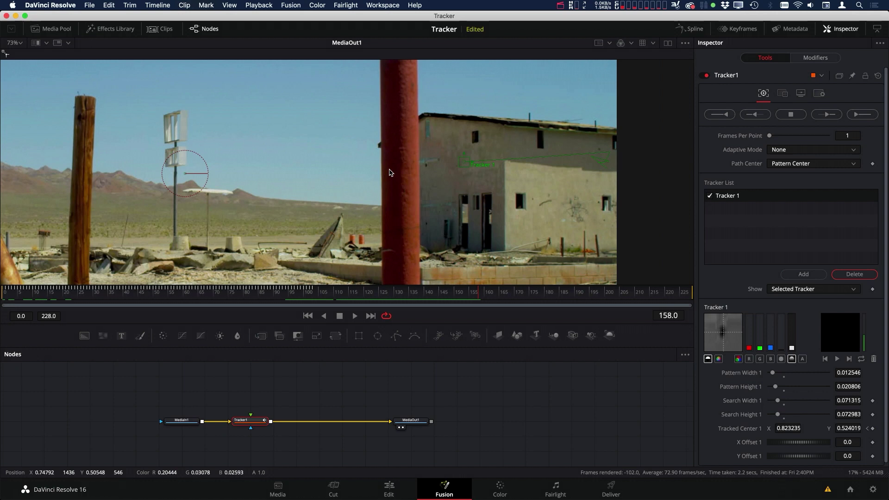
{"action": "scroll", "coordinate": [389, 172], "scroll_direction": "right", "scroll_amount": 2}
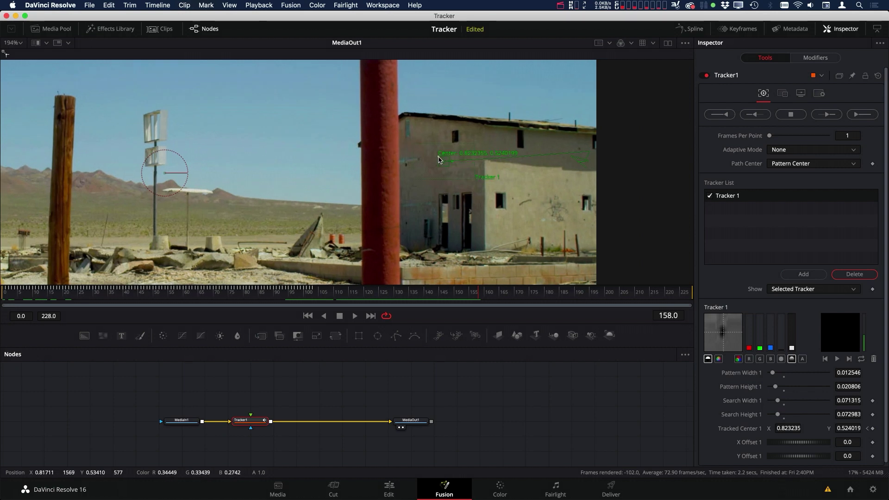
{"action": "left_click_drag", "start_coordinate": [439, 160], "coordinate": [402, 163]}
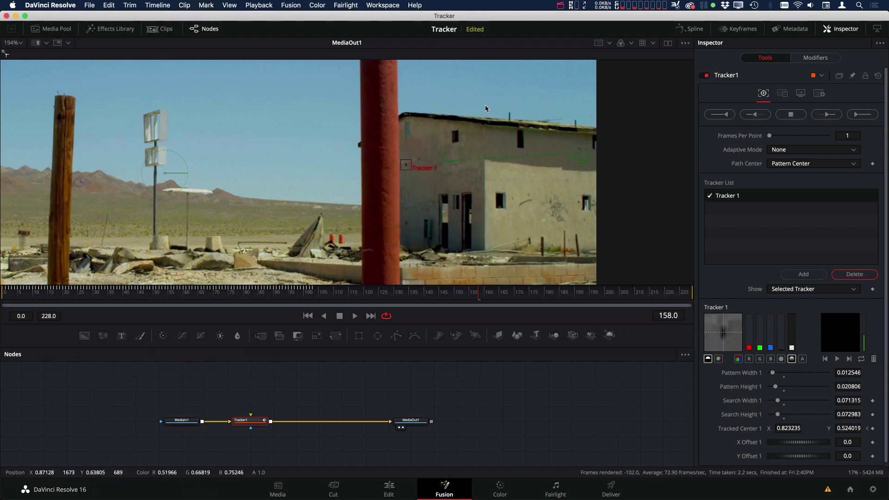
{"action": "left_click", "coordinate": [828, 115]}
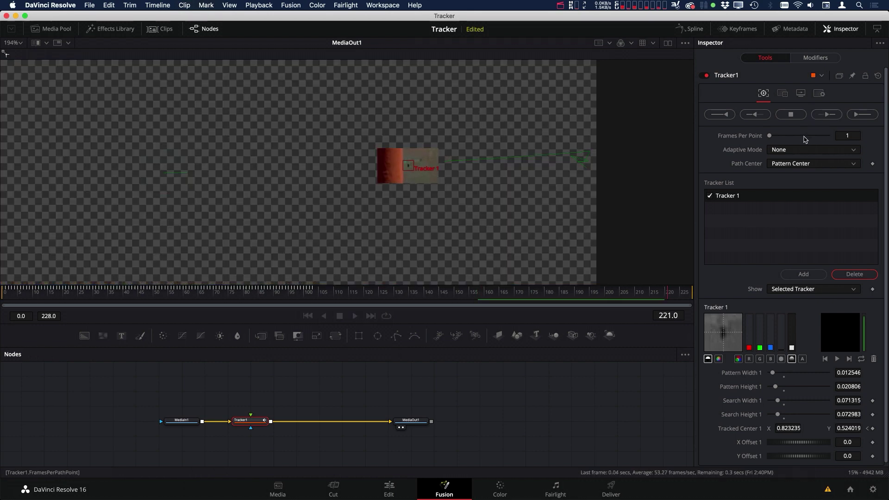
{"action": "left_click", "coordinate": [528, 292]}
{"action": "left_click_drag", "start_coordinate": [681, 292], "coordinate": [480, 297]}
{"action": "scroll", "coordinate": [447, 135], "scroll_direction": "up", "scroll_amount": 5}
{"action": "left_click", "coordinate": [482, 294]}
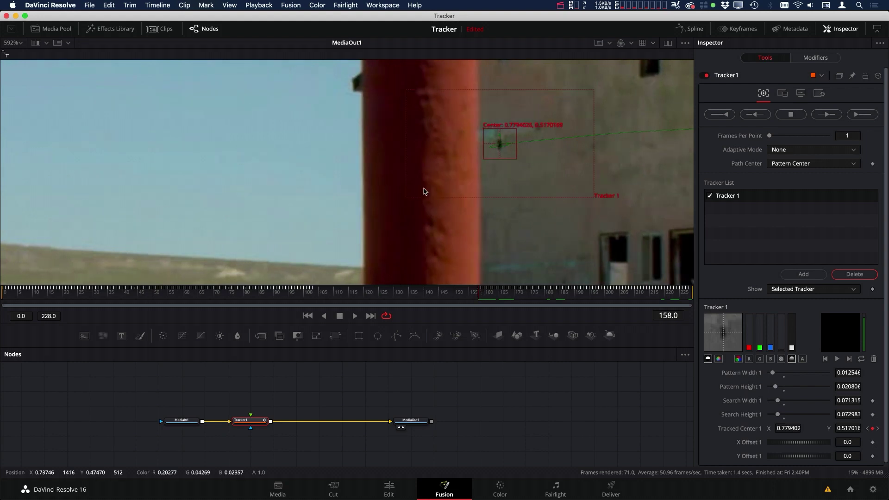
{"action": "left_click_drag", "start_coordinate": [475, 295], "coordinate": [463, 295]}
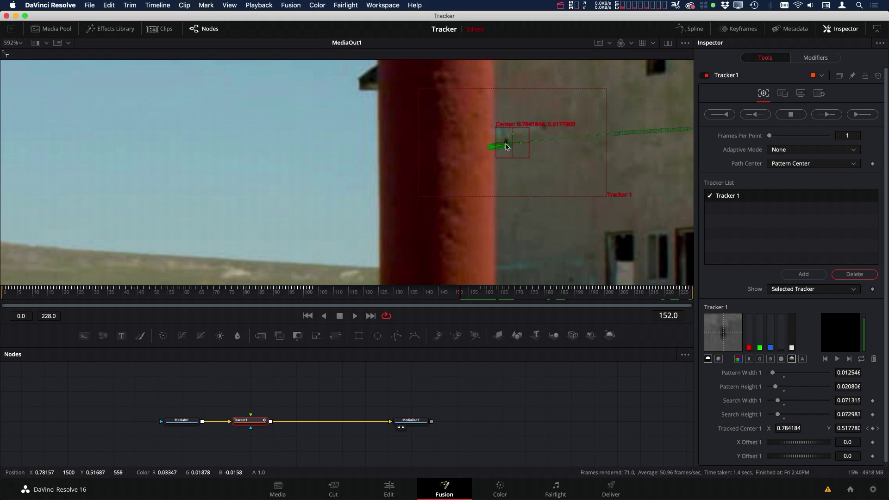
Show Tracker1's displacement curve in the Spline editor and zoom onto the frames 105–155 gap.
{"action": "left_click", "coordinate": [692, 29]}
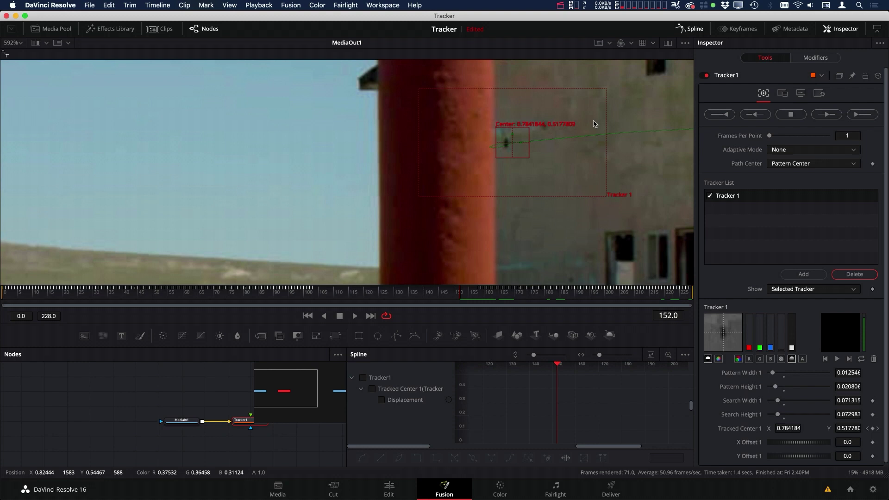
{"action": "left_click", "coordinate": [363, 378]}
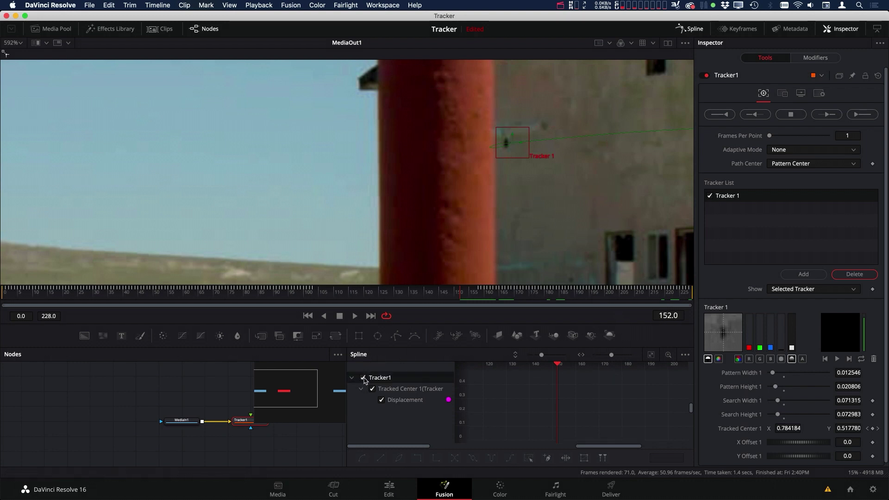
{"action": "left_click", "coordinate": [651, 356]}
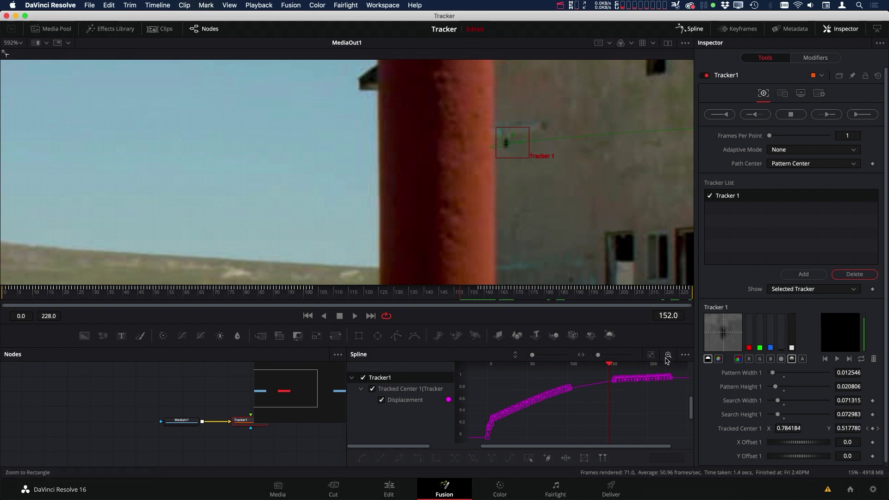
{"action": "left_click_drag", "start_coordinate": [566, 410], "coordinate": [619, 371]}
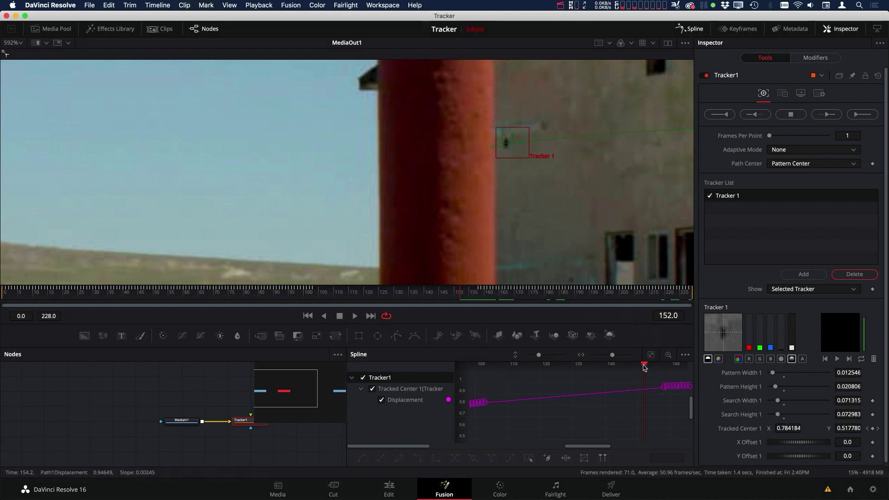
Add a control point in the displacement gap, raise it slightly, and scrub to verify the tracker.
{"action": "left_click_drag", "start_coordinate": [646, 364], "coordinate": [638, 365]}
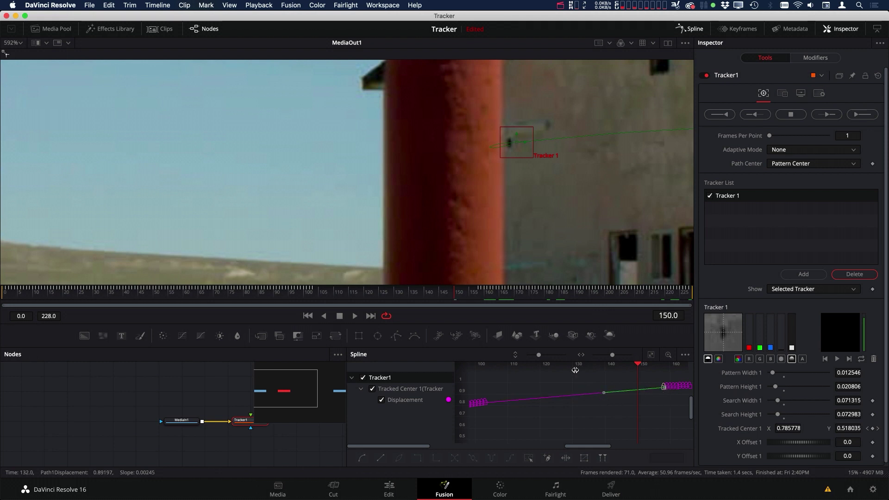
{"action": "left_click", "coordinate": [602, 393]}
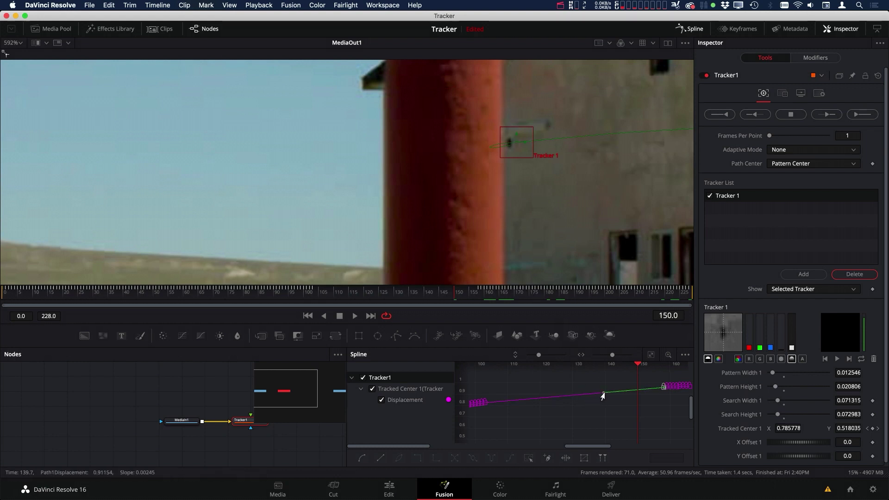
{"action": "left_click_drag", "start_coordinate": [601, 394], "coordinate": [601, 392]}
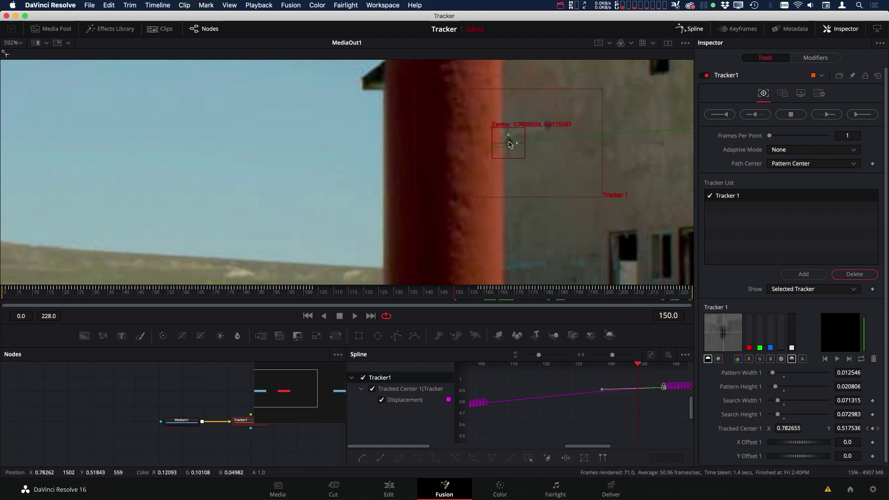
{"action": "left_click_drag", "start_coordinate": [639, 367], "coordinate": [502, 379]}
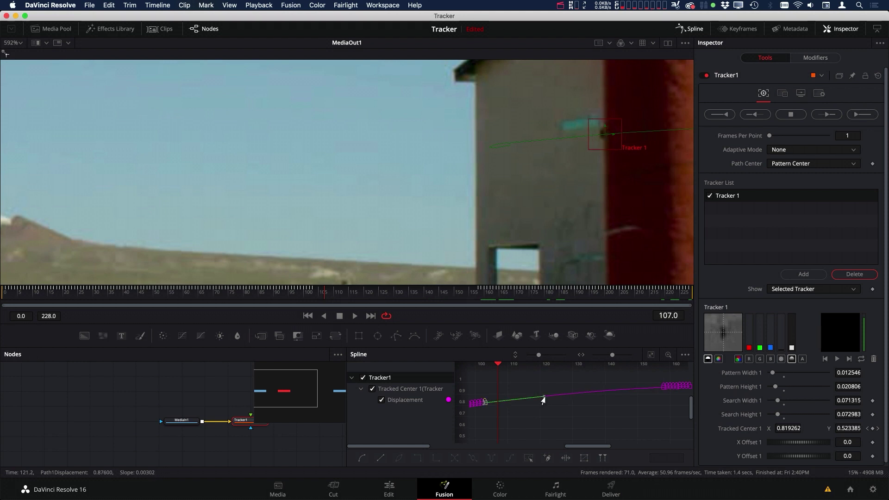
Shift the displacement point near frame 120 slightly earlier and check the tracker at frame 106.
{"action": "left_click_drag", "start_coordinate": [540, 399], "coordinate": [538, 399]}
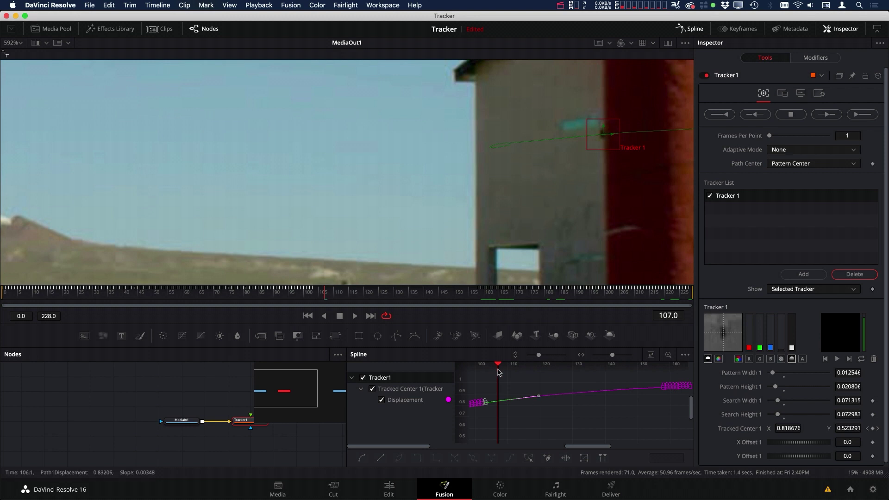
{"action": "left_click_drag", "start_coordinate": [499, 367], "coordinate": [533, 366]}
{"action": "scroll", "coordinate": [483, 173], "scroll_direction": "down", "scroll_amount": 6}
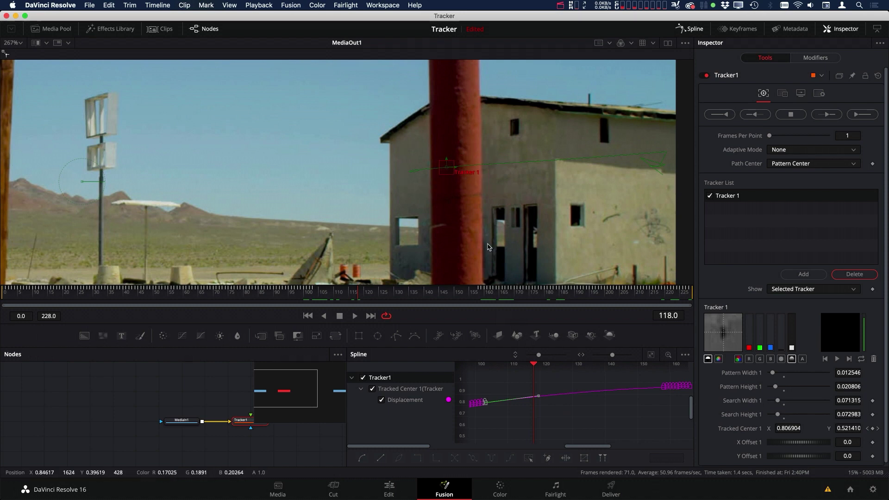
Scrub the playhead from frame 117 back to frame 6 and zoom the viewer onto the tracker.
{"action": "scroll", "coordinate": [477, 223], "scroll_direction": "down", "scroll_amount": 4}
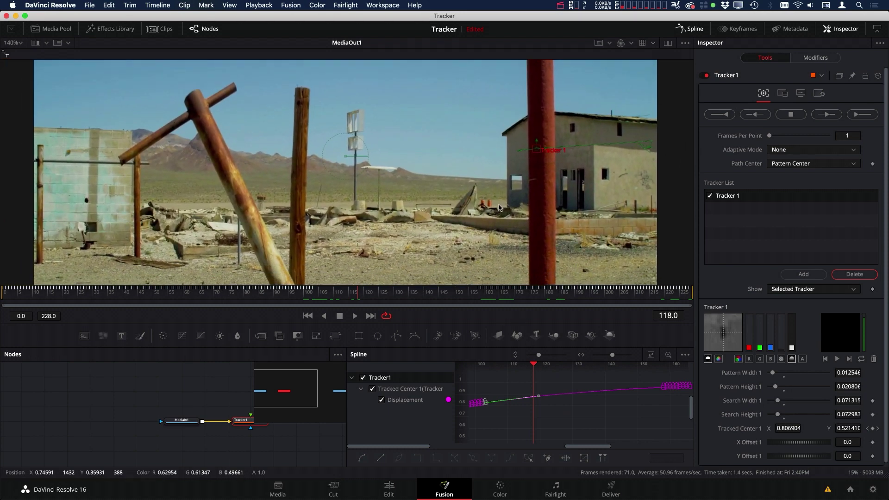
{"action": "left_click", "coordinate": [357, 296]}
{"action": "left_click_drag", "start_coordinate": [357, 296], "coordinate": [129, 293]}
{"action": "scroll", "coordinate": [370, 158], "scroll_direction": "down", "scroll_amount": 3}
{"action": "scroll", "coordinate": [370, 158], "scroll_direction": "left", "scroll_amount": 2}
{"action": "scroll", "coordinate": [370, 158], "scroll_direction": "down", "scroll_amount": 3}
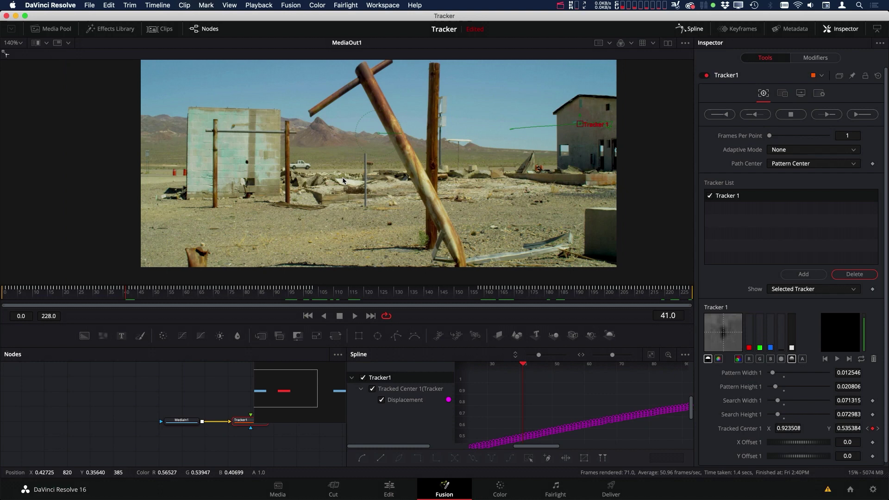
{"action": "left_click_drag", "start_coordinate": [64, 297], "coordinate": [23, 302]}
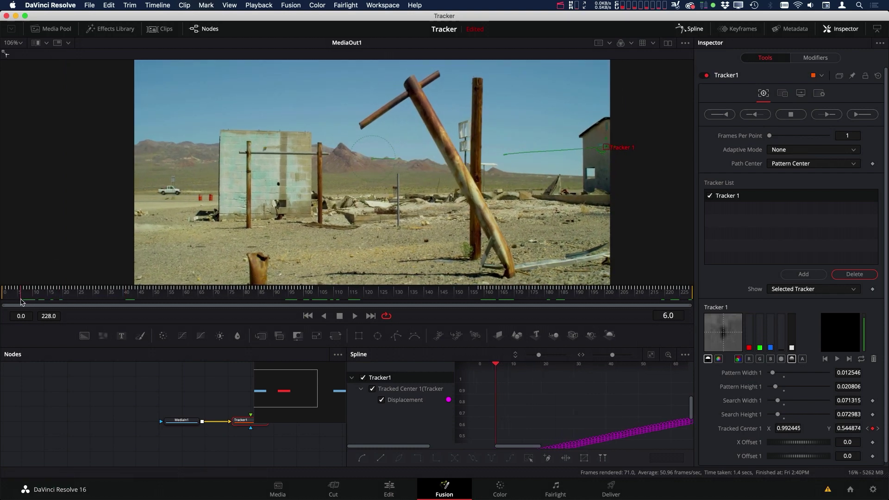
{"action": "scroll", "coordinate": [588, 162], "scroll_direction": "up", "scroll_amount": 3}
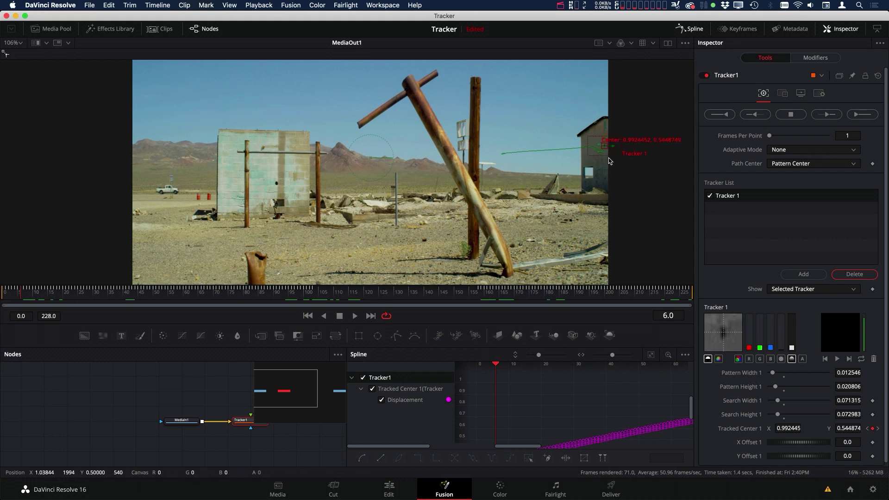
{"action": "scroll", "coordinate": [587, 162], "scroll_direction": "up", "scroll_amount": 5}
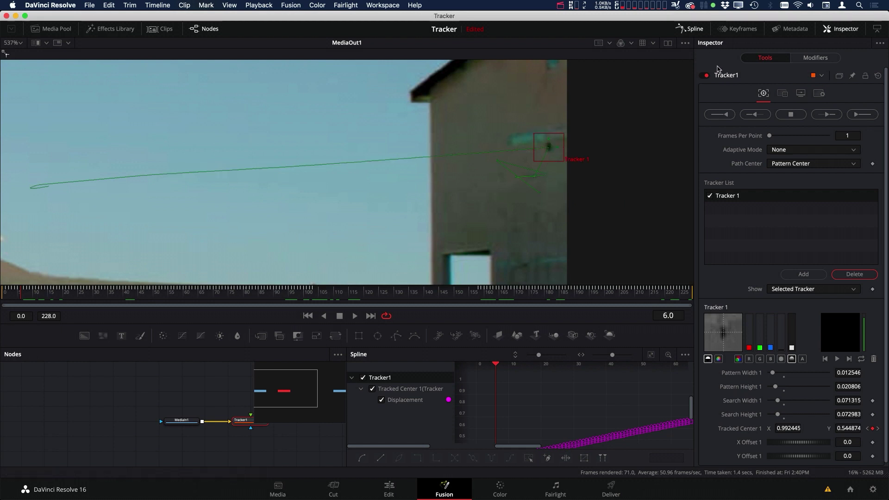
Set Path Center to Track Center (Append) and move the tracker box onto the doorway corner.
{"action": "left_click", "coordinate": [814, 165]}
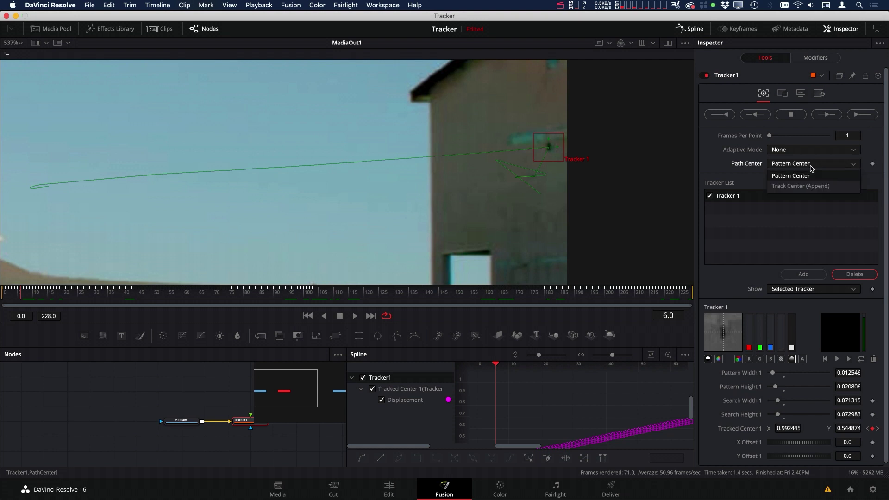
{"action": "left_click", "coordinate": [794, 187]}
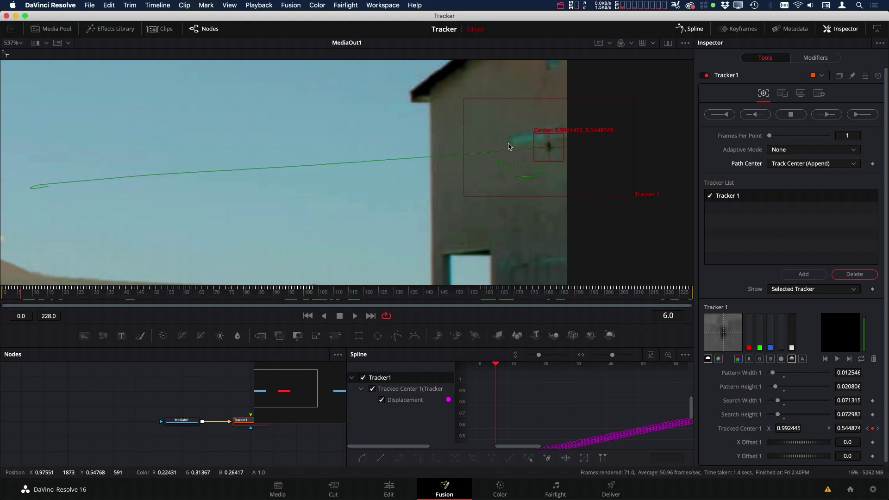
{"action": "left_click_drag", "start_coordinate": [536, 136], "coordinate": [476, 238]}
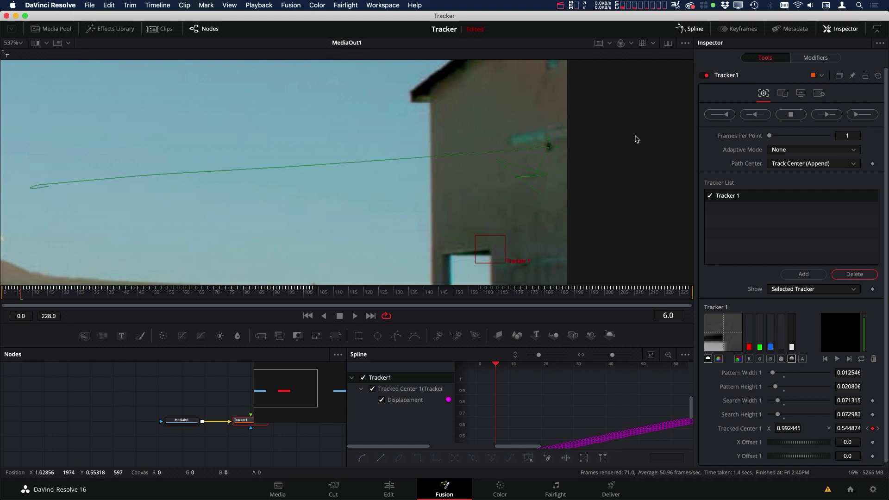
Track in reverse from frame 6 to frame 0, check frames 0–5, and close the Spline panel.
{"action": "left_click", "coordinate": [755, 115]}
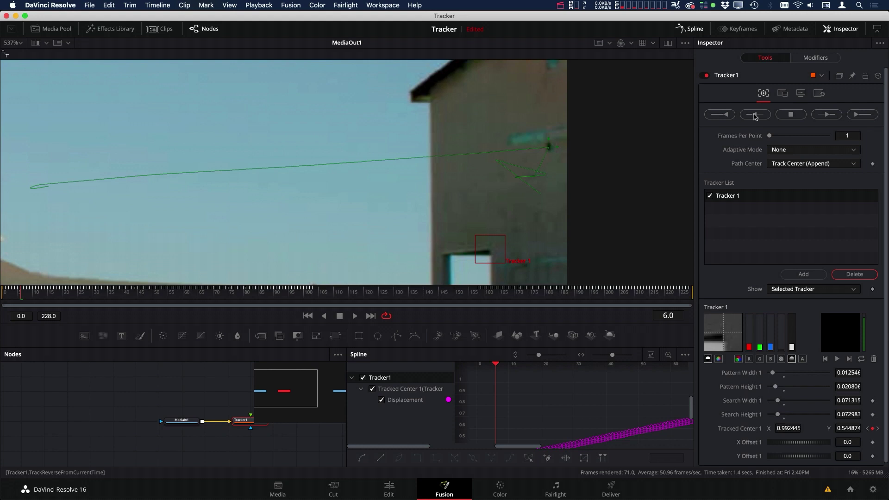
{"action": "left_click", "coordinate": [528, 293]}
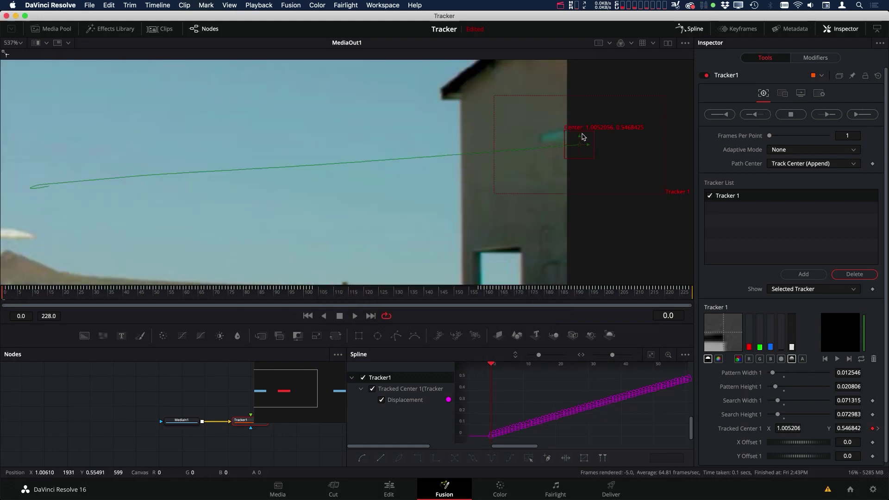
{"action": "left_click", "coordinate": [13, 293]}
{"action": "mouse_move", "coordinate": [13, 293]}
{"action": "left_mouse_down"}
{"action": "mouse_move", "coordinate": [23, 293]}
{"action": "mouse_move", "coordinate": [5, 293]}
{"action": "left_mouse_up"}
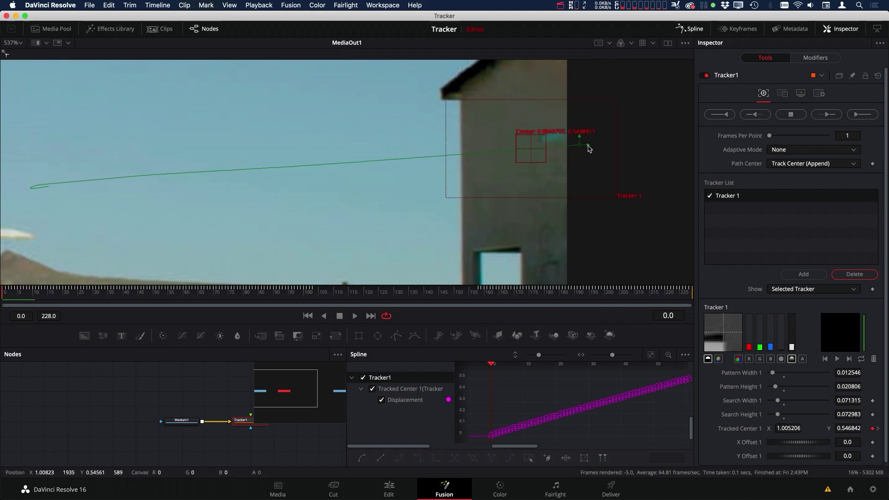
{"action": "scroll", "coordinate": [377, 186], "scroll_direction": "down", "scroll_amount": 3}
{"action": "scroll", "coordinate": [376, 185], "scroll_direction": "up", "scroll_amount": 8}
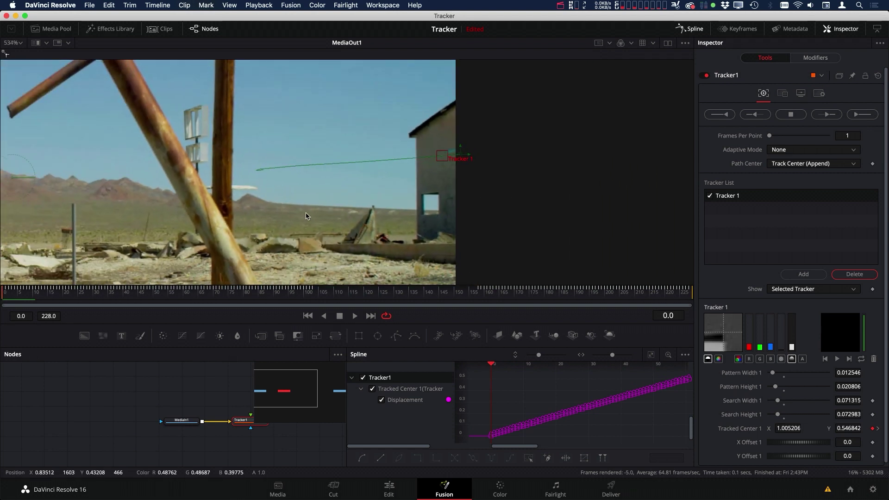
{"action": "scroll", "coordinate": [418, 195], "scroll_direction": "down", "scroll_amount": 2}
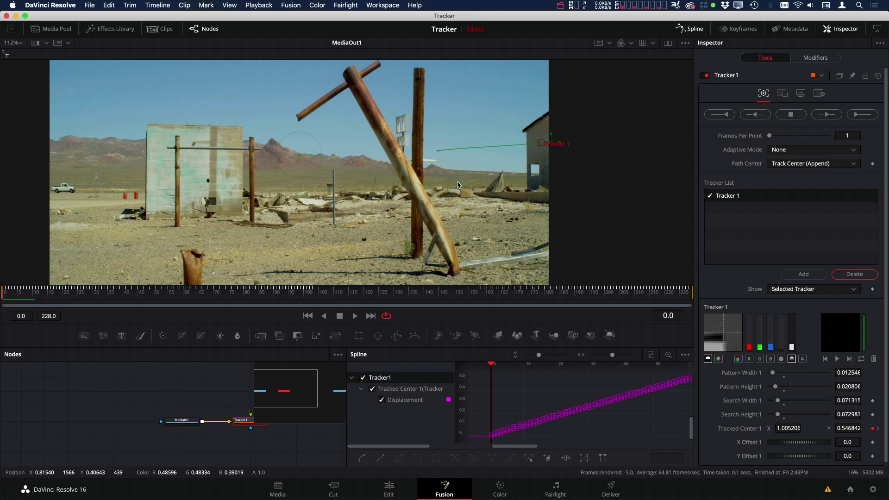
{"action": "left_click", "coordinate": [690, 29]}
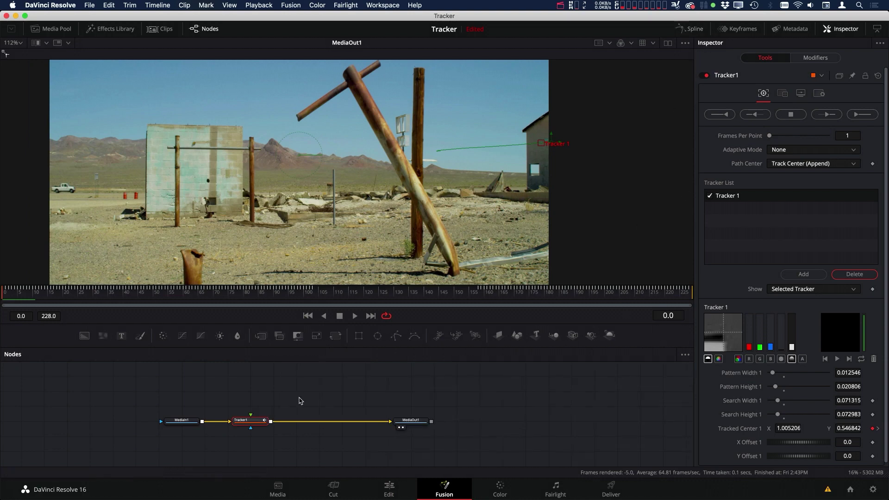
Delete the old Tracker1 and insert a fresh Tracker node between MediaIn1 and MediaOut1.
{"action": "left_click_drag", "start_coordinate": [311, 391], "coordinate": [228, 459]}
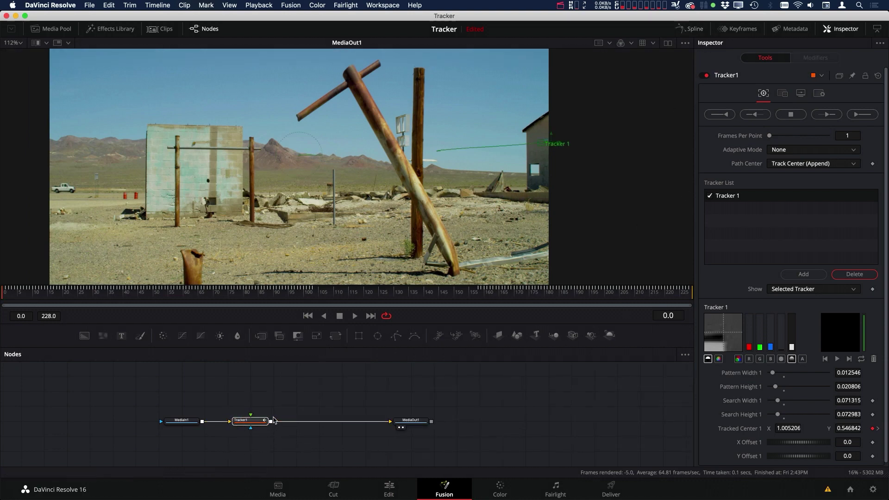
{"action": "key", "text": "Delete"}
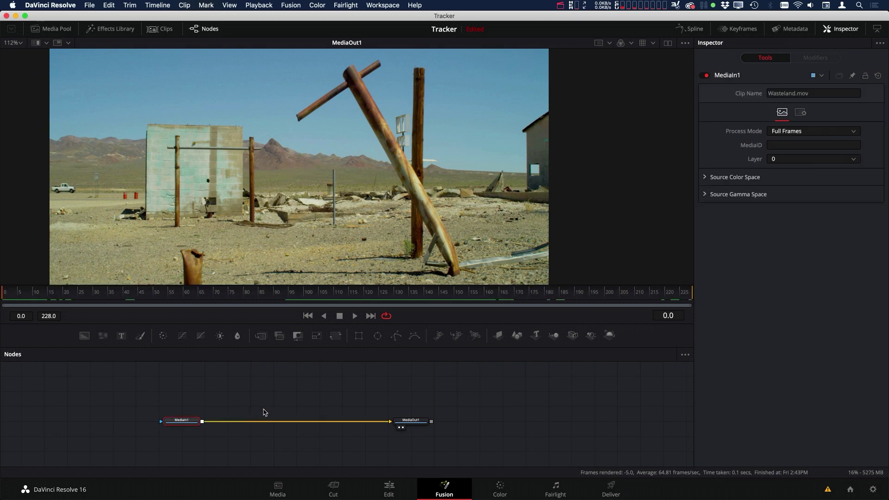
{"action": "key", "text": "shift+space"}
{"action": "type", "text": "Tracker"}
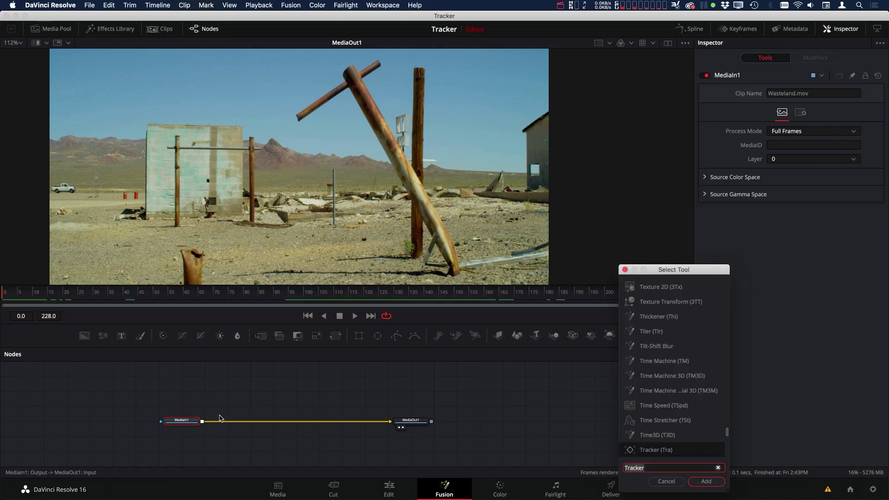
{"action": "key", "text": "BackSpace"}
{"action": "key", "text": "BackSpace"}
{"action": "key", "text": "BackSpace"}
{"action": "key", "text": "BackSpace"}
{"action": "key", "text": "BackSpace"}
{"action": "key", "text": "BackSpace"}
{"action": "key", "text": "BackSpace"}
{"action": "type", "text": "trs"}
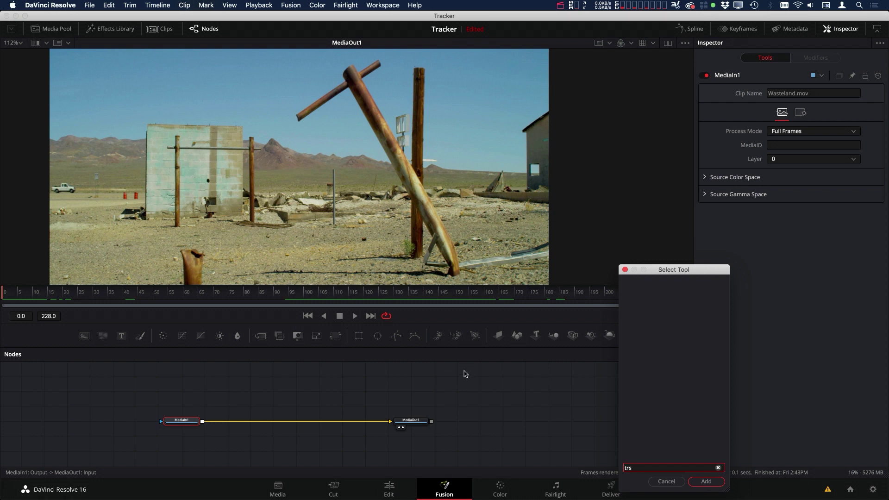
{"action": "key", "text": "BackSpace"}
{"action": "type", "text": "a"}
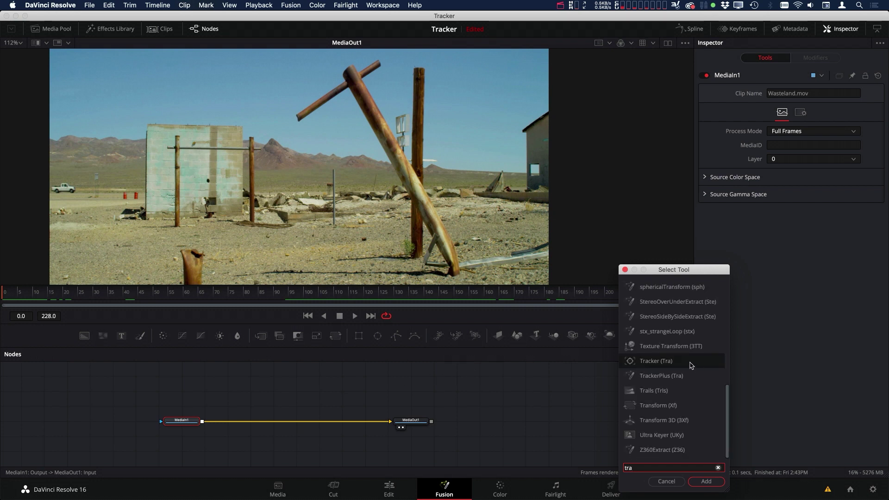
{"action": "left_click", "coordinate": [673, 365]}
{"action": "left_click", "coordinate": [706, 481]}
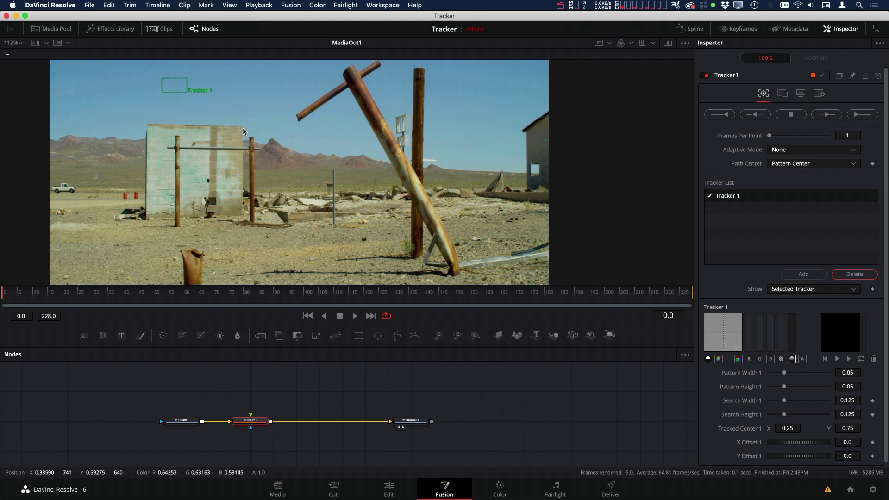
Place Tracker 1 on the building corner and run a brief forward track, stopping it early.
{"action": "mouse_move", "coordinate": [166, 80]}
{"action": "left_click_drag", "start_coordinate": [163, 78], "coordinate": [232, 123]}
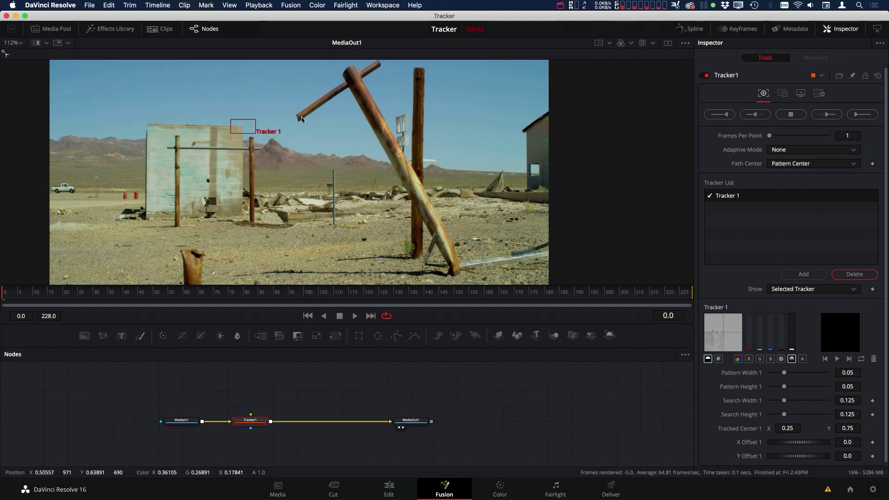
{"action": "left_click", "coordinate": [857, 116]}
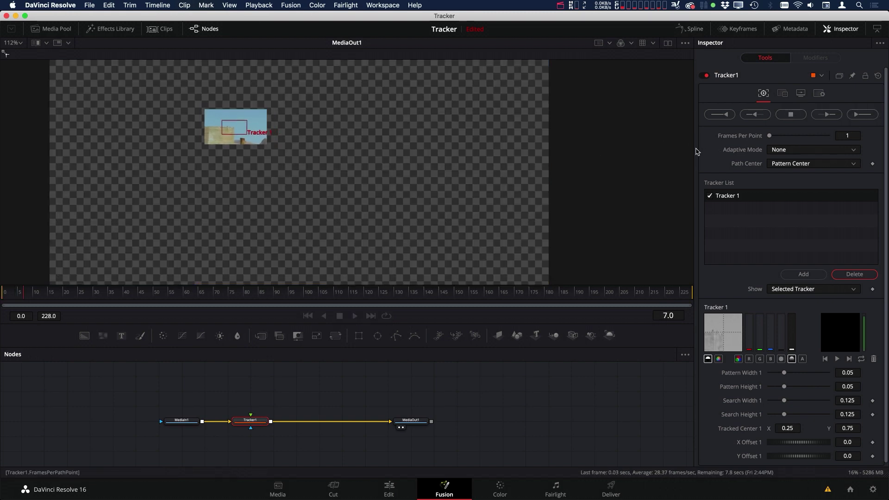
{"action": "left_click", "coordinate": [790, 116]}
{"action": "left_click", "coordinate": [528, 279]}
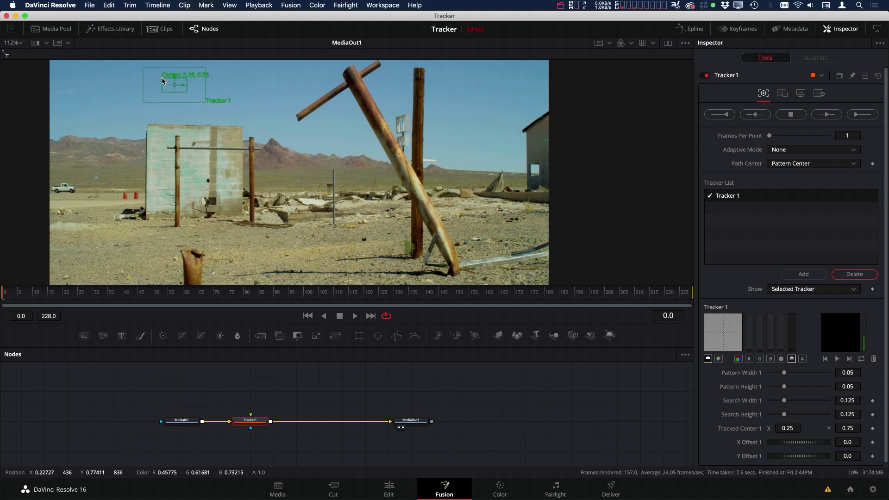
Move Tracker 1 onto the dark wall mark, track forward through all frames, then return to frame 0.
{"action": "left_click_drag", "start_coordinate": [161, 80], "coordinate": [228, 191]}
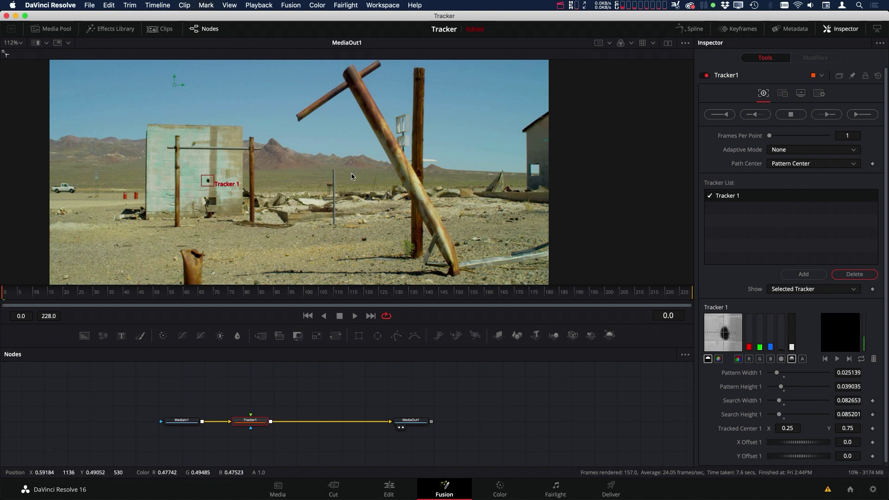
{"action": "mouse_move", "coordinate": [222, 184]}
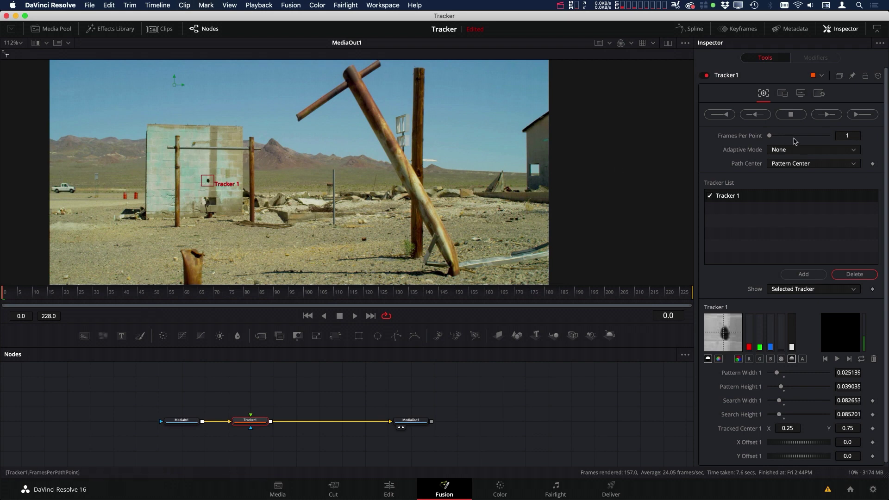
{"action": "left_click", "coordinate": [860, 115]}
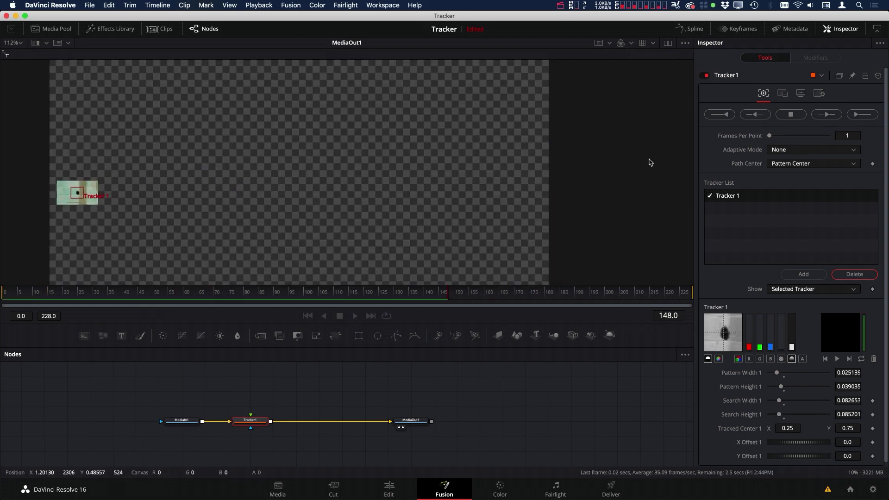
{"action": "key", "text": "Return"}
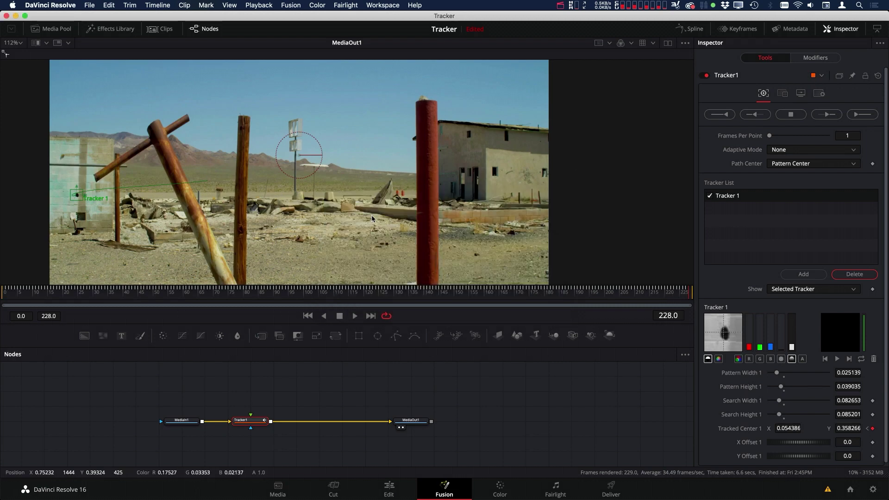
{"action": "left_click", "coordinate": [308, 316]}
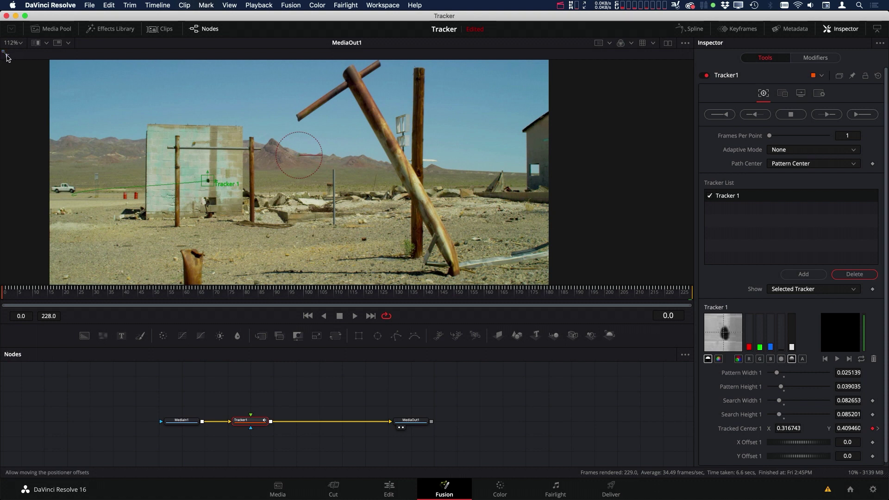
Enable offset editing and drag Tracker 1's offset point onto the building's top corner (0.070043, 0.191507).
{"action": "left_click", "coordinate": [6, 54]}
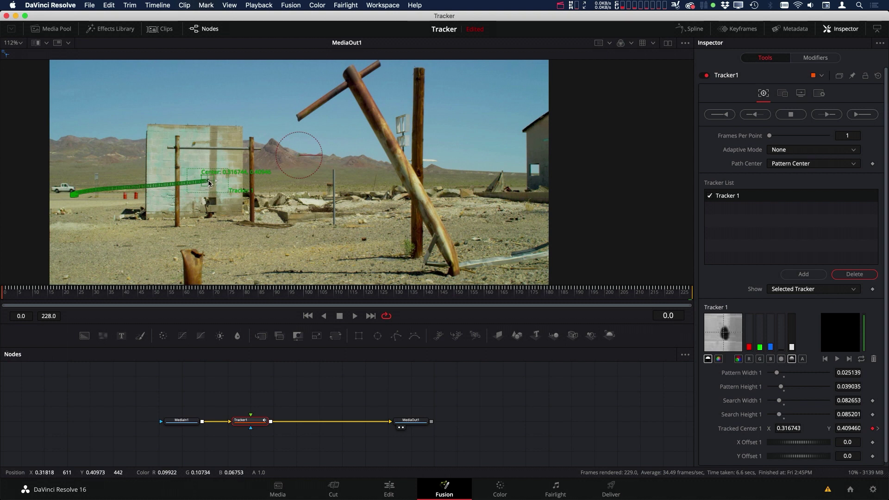
{"action": "left_click_drag", "start_coordinate": [208, 183], "coordinate": [242, 126]}
{"action": "scroll", "coordinate": [307, 81], "scroll_direction": "up", "scroll_amount": 5}
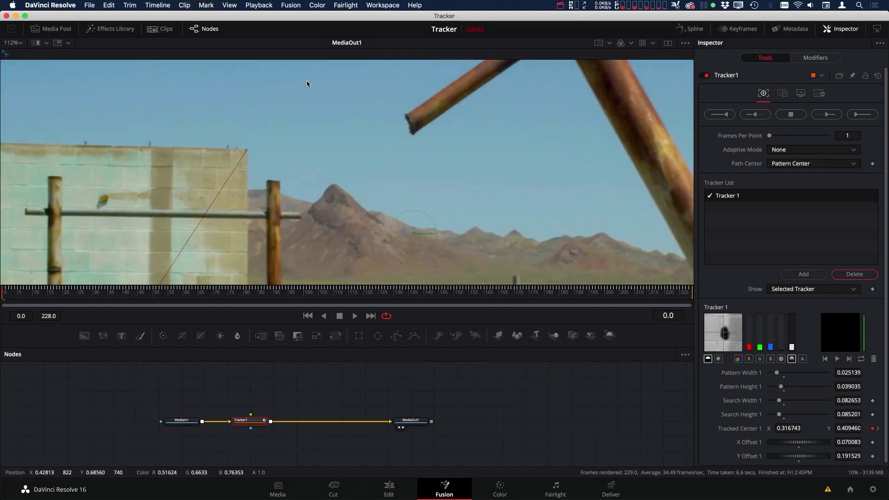
{"action": "scroll", "coordinate": [339, 68], "scroll_direction": "down", "scroll_amount": 2}
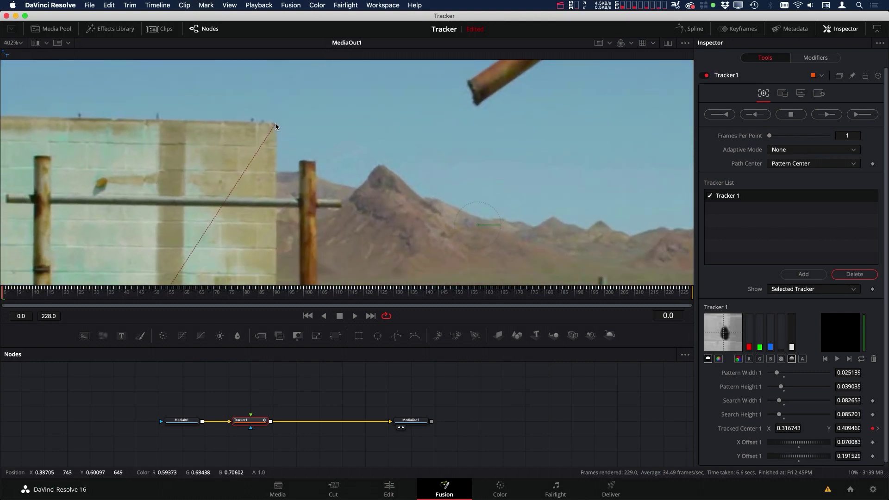
{"action": "left_click_drag", "start_coordinate": [276, 126], "coordinate": [277, 125]}
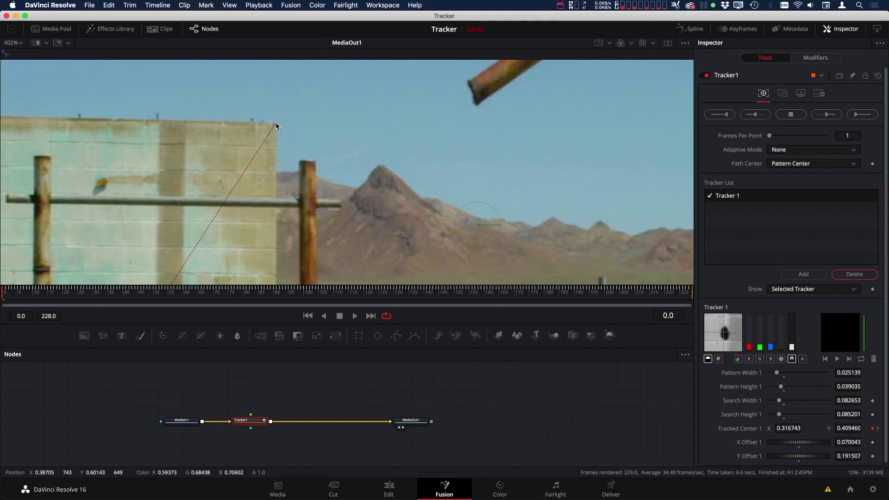
{"action": "scroll", "coordinate": [277, 134], "scroll_direction": "down", "scroll_amount": 5}
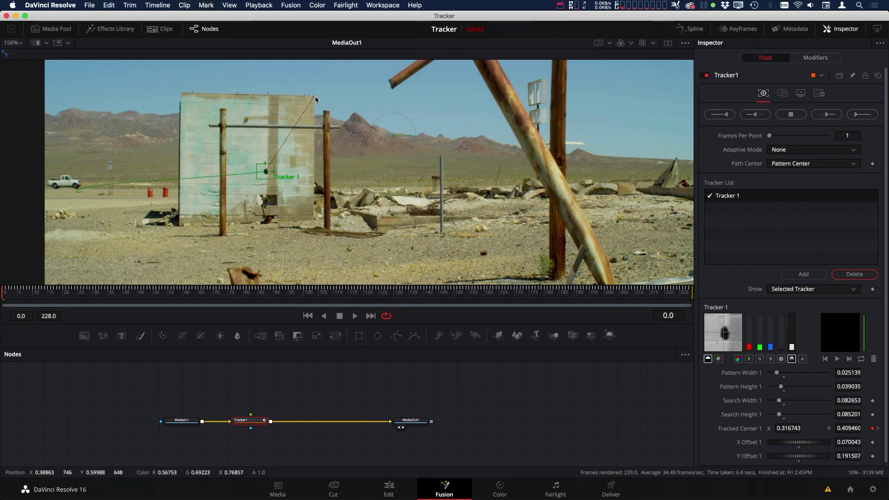
{"action": "key", "text": "ctrl+f"}
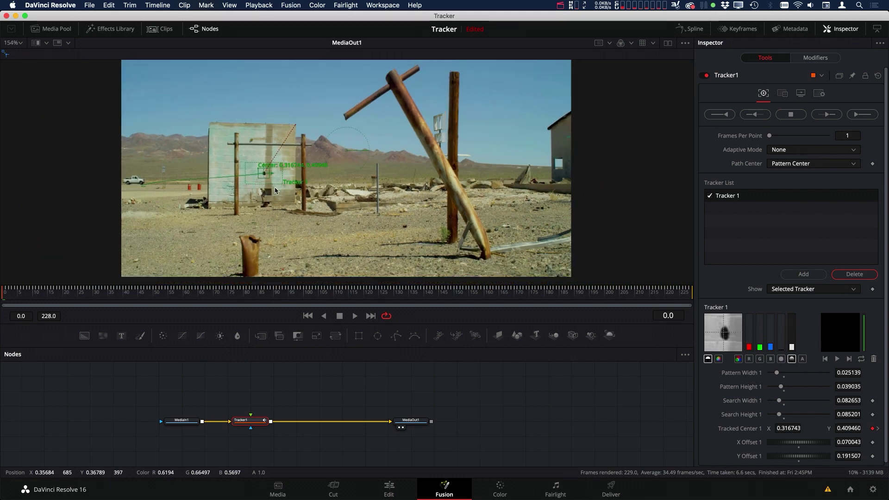
{"action": "left_click_drag", "start_coordinate": [14, 297], "coordinate": [71, 297]}
{"action": "key", "text": "space"}
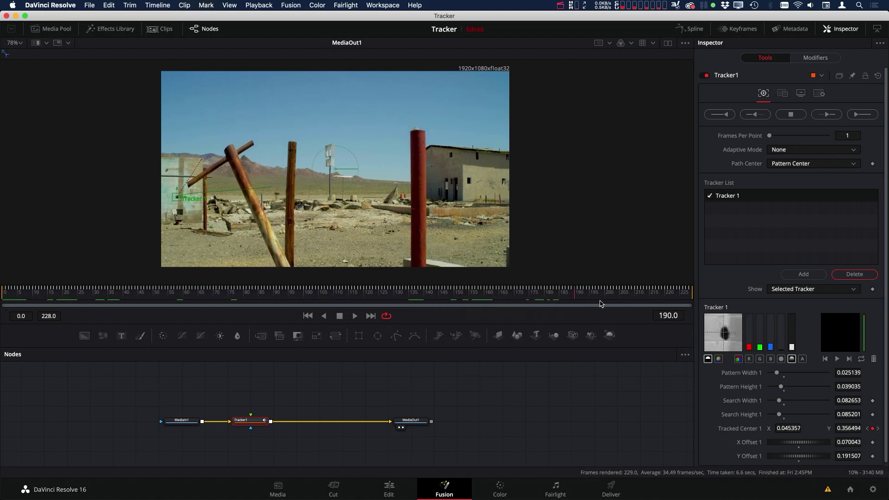
{"action": "left_click", "coordinate": [692, 298]}
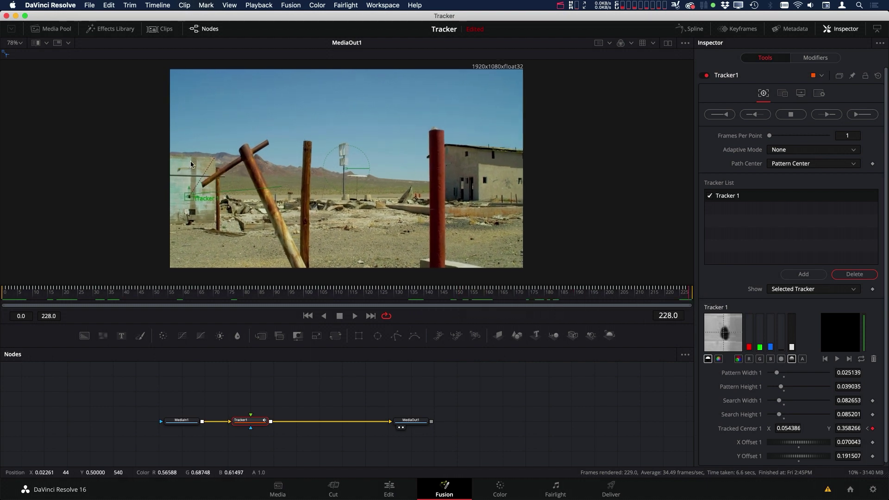
{"action": "scroll", "coordinate": [271, 135], "scroll_direction": "up", "scroll_amount": 8}
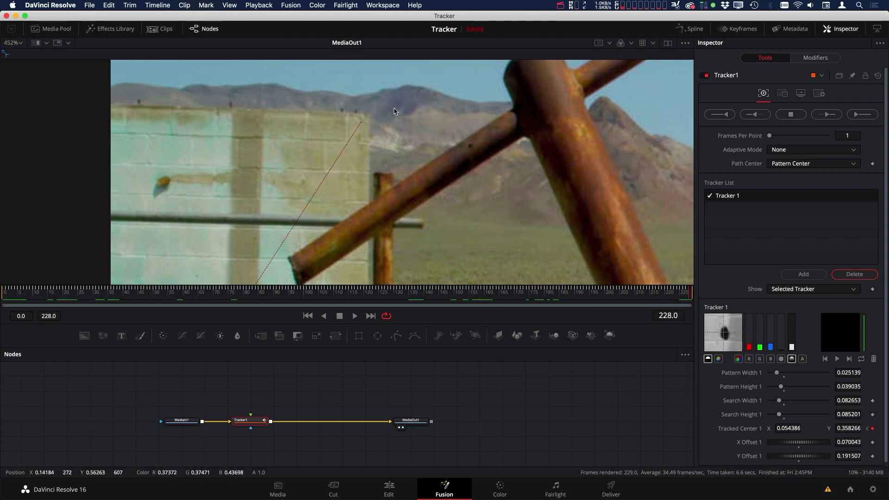
Set a keyframe on Tracker 1's X Offset 1 at the first frame.
{"action": "left_click", "coordinate": [307, 316]}
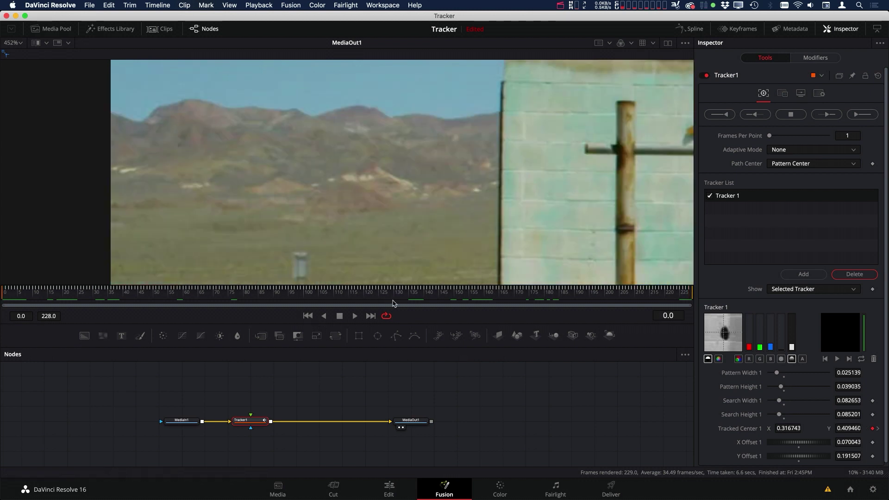
{"action": "scroll", "coordinate": [199, 189], "scroll_direction": "down", "scroll_amount": 5}
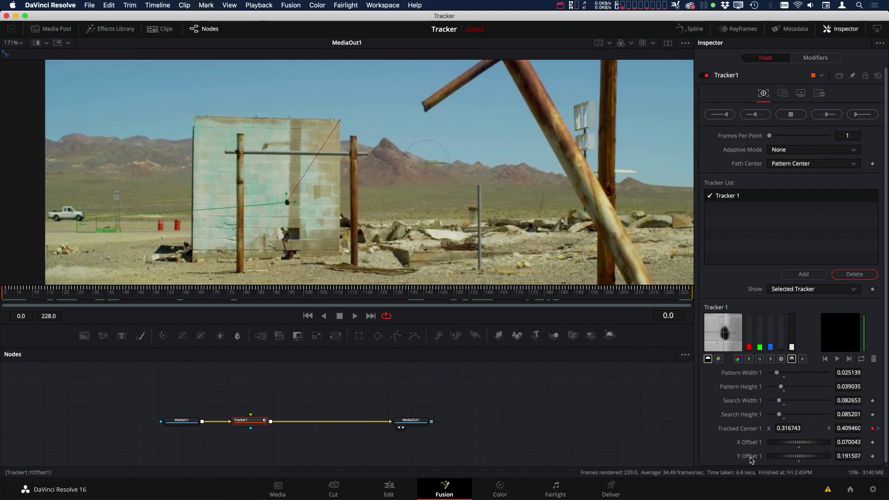
{"action": "left_click", "coordinate": [872, 442]}
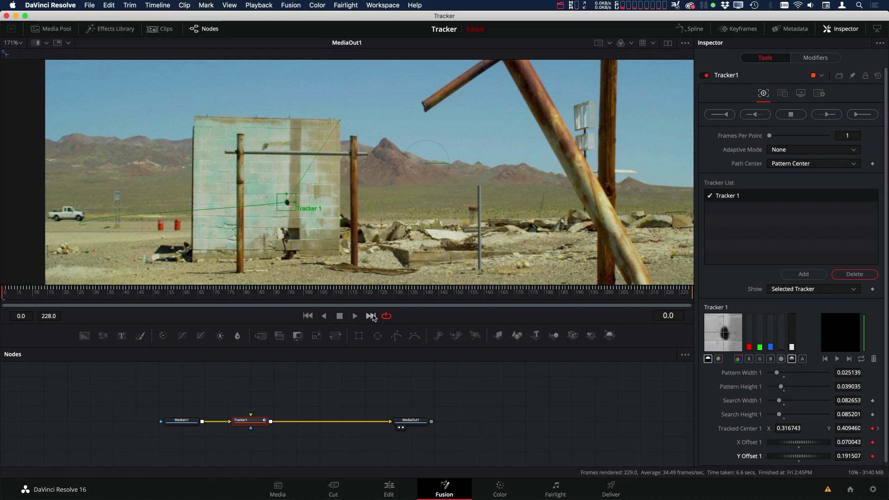
At frame 228, nudge the offset point onto the building's top corner (0.074734, 0.198673).
{"action": "left_click", "coordinate": [372, 316]}
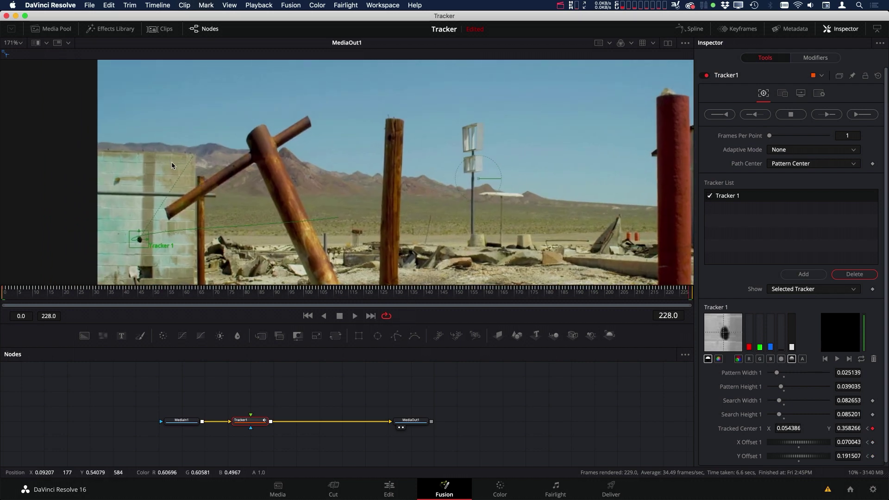
{"action": "scroll", "coordinate": [172, 162], "scroll_direction": "up", "scroll_amount": 8}
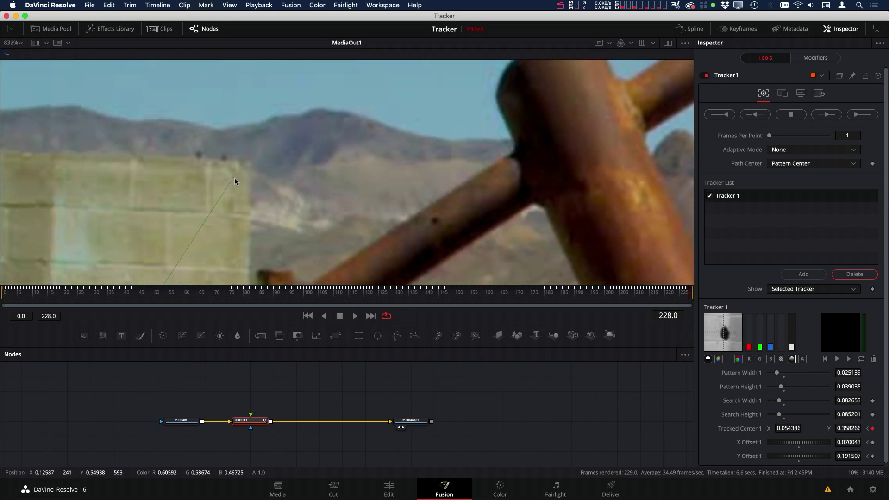
{"action": "left_click_drag", "start_coordinate": [234, 177], "coordinate": [250, 165]}
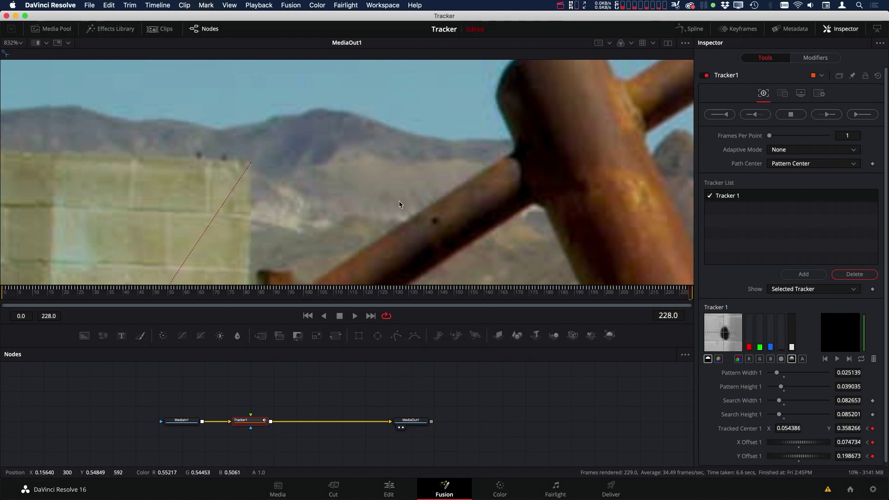
{"action": "scroll", "coordinate": [270, 199], "scroll_direction": "down", "scroll_amount": 7}
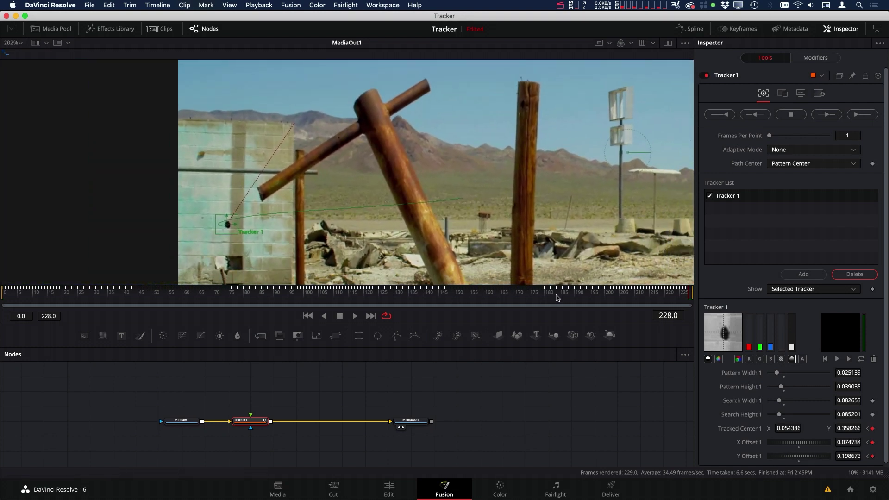
At frame 112, realign the offset point with the building corner (0.074044, 0.196320).
{"action": "left_click", "coordinate": [547, 299]}
{"action": "left_click_drag", "start_coordinate": [548, 299], "coordinate": [339, 294]}
{"action": "scroll", "coordinate": [396, 74], "scroll_direction": "up", "scroll_amount": 5}
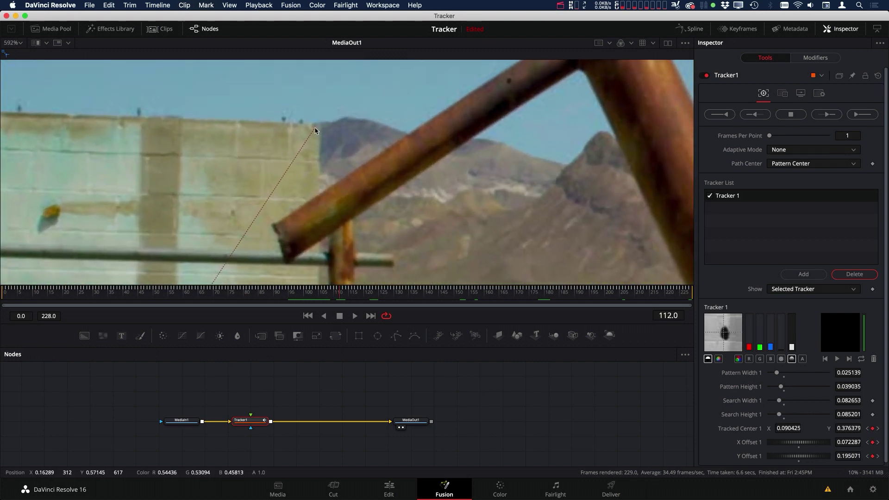
{"action": "left_click_drag", "start_coordinate": [315, 131], "coordinate": [312, 119]}
{"action": "scroll", "coordinate": [312, 119], "scroll_direction": "down", "scroll_amount": 2}
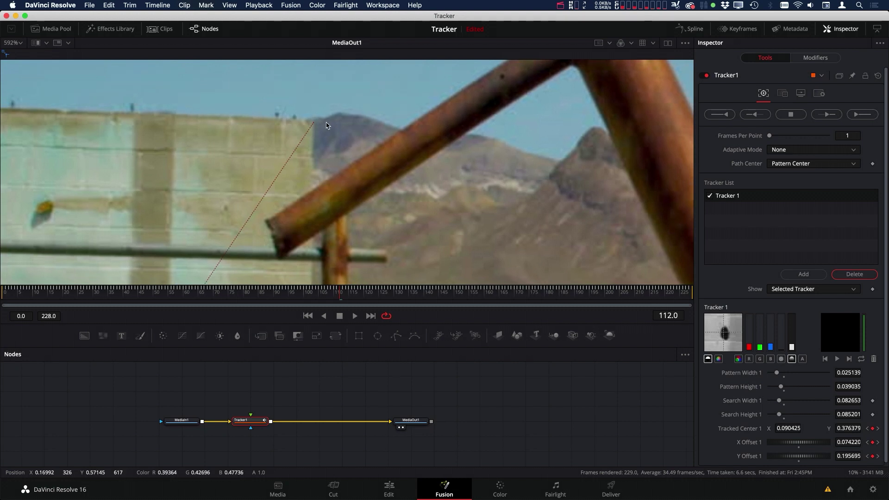
Scrub back through the shot to around frame 48 to check the offset alignment.
{"action": "scroll", "coordinate": [291, 161], "scroll_direction": "down", "scroll_amount": 2}
{"action": "scroll", "coordinate": [291, 160], "scroll_direction": "down", "scroll_amount": 7}
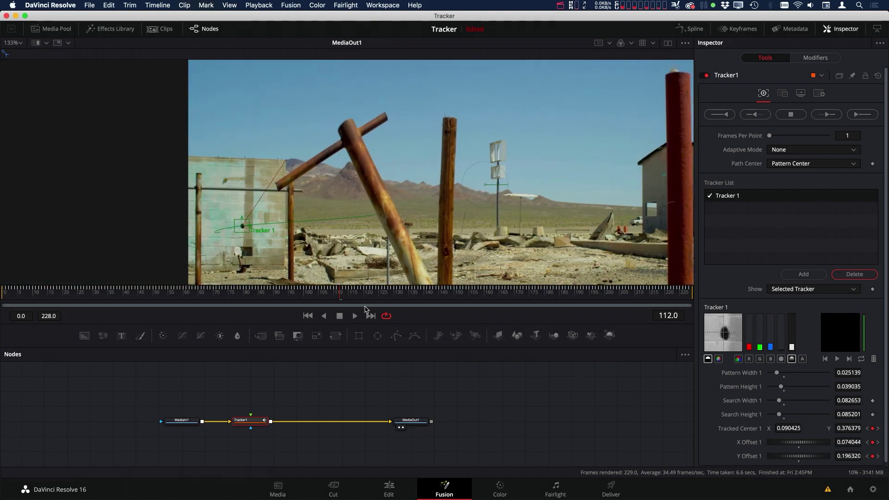
{"action": "left_click_drag", "start_coordinate": [343, 294], "coordinate": [149, 295]}
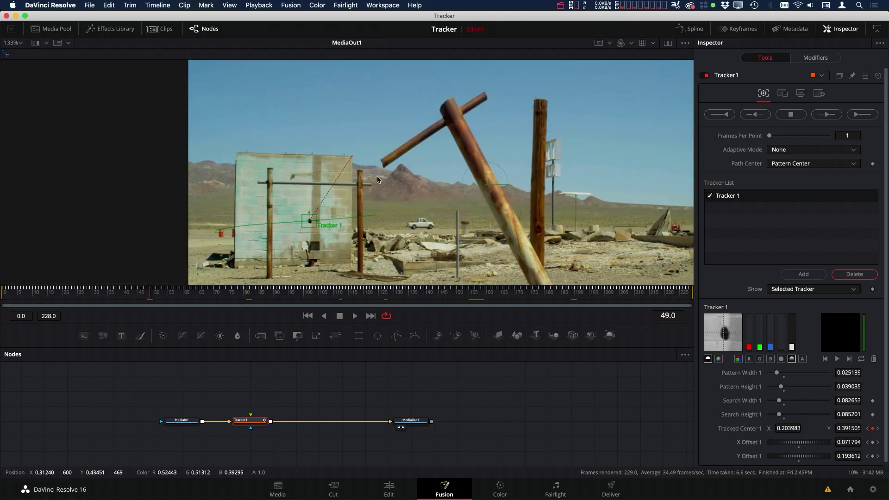
{"action": "scroll", "coordinate": [270, 196], "scroll_direction": "down", "scroll_amount": 2}
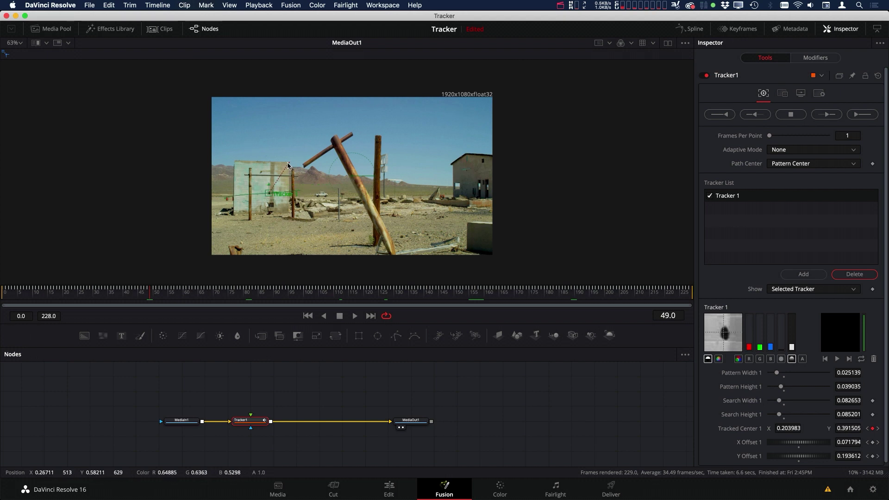
Add a Background1 node with an Ellipse mask and merge it over Tracker1 as Merge1.
{"action": "left_click_drag", "start_coordinate": [329, 401], "coordinate": [343, 406]}
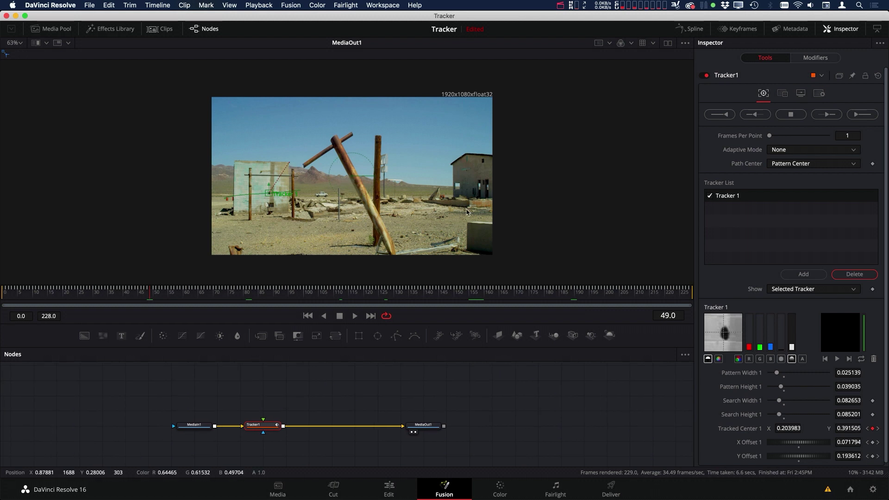
{"action": "left_click", "coordinate": [378, 338]}
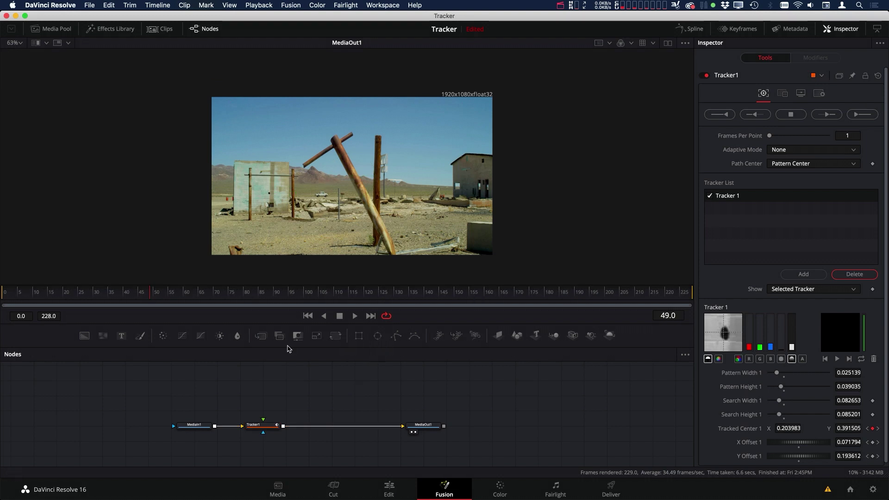
{"action": "left_click_drag", "start_coordinate": [85, 335], "coordinate": [331, 395]}
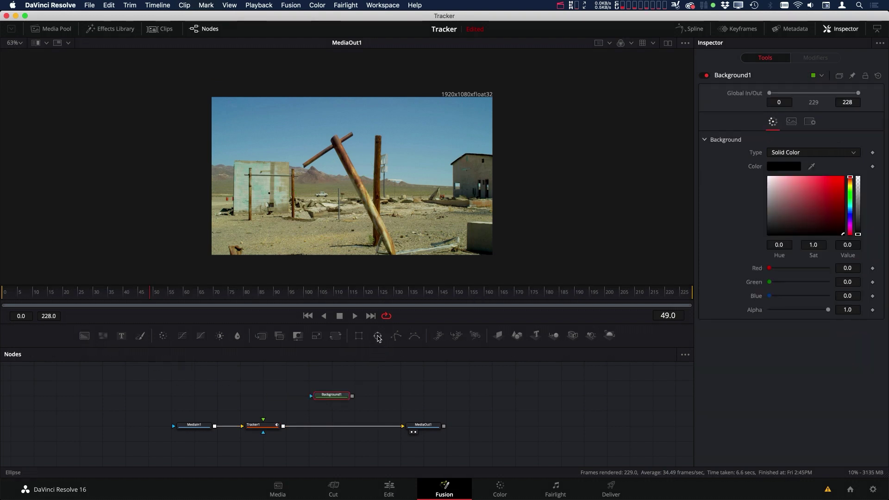
{"action": "left_click", "coordinate": [378, 337]}
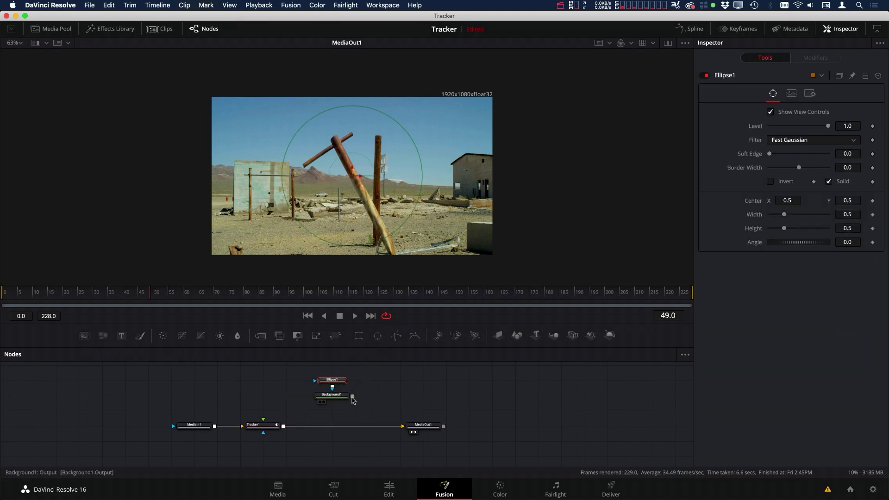
{"action": "left_click_drag", "start_coordinate": [352, 396], "coordinate": [286, 428]}
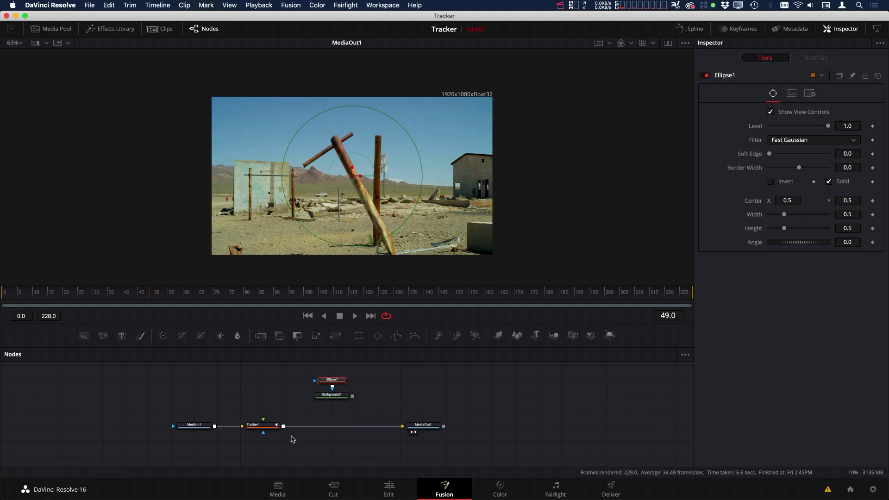
{"action": "left_click_drag", "start_coordinate": [353, 396], "coordinate": [284, 428]}
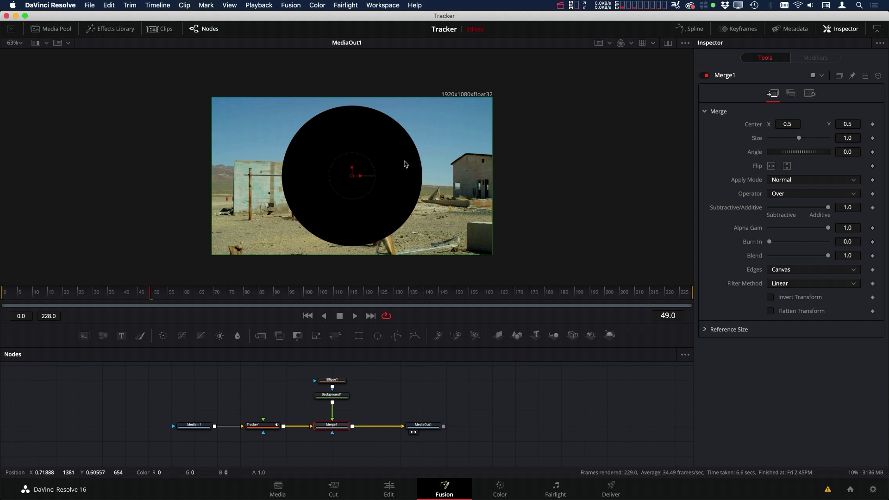
Connect Ellipse1's center to Tracker1's 'Tracker 1: Offset position' through the viewer's Connect To menu.
{"action": "right_click", "coordinate": [353, 179]}
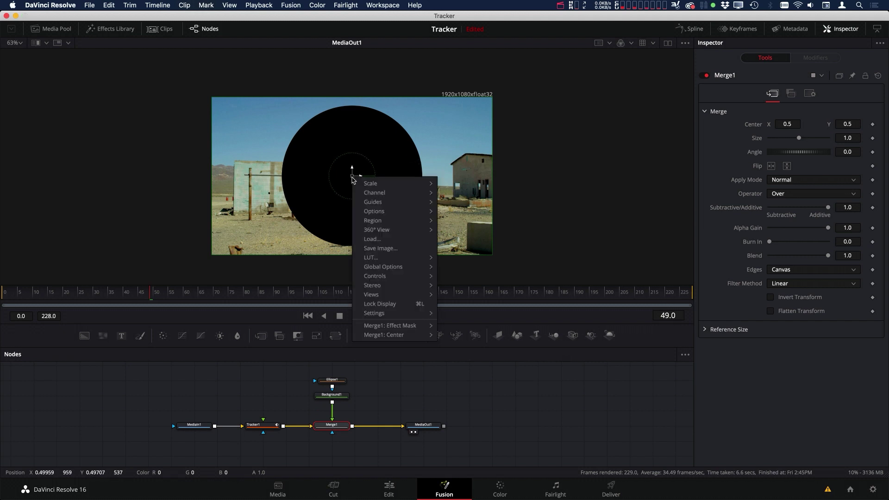
{"action": "mouse_move", "coordinate": [398, 337]}
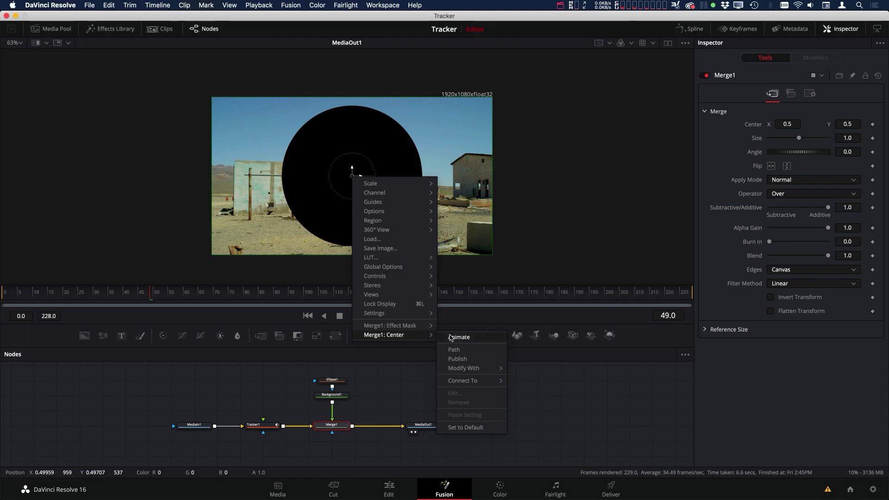
{"action": "mouse_move", "coordinate": [471, 384]}
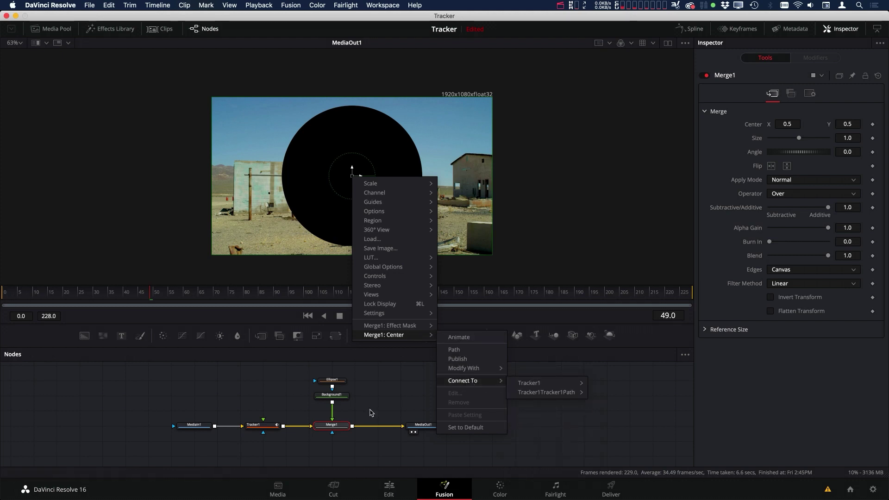
{"action": "left_click", "coordinate": [379, 385]}
{"action": "left_click_drag", "start_coordinate": [378, 371], "coordinate": [296, 392]}
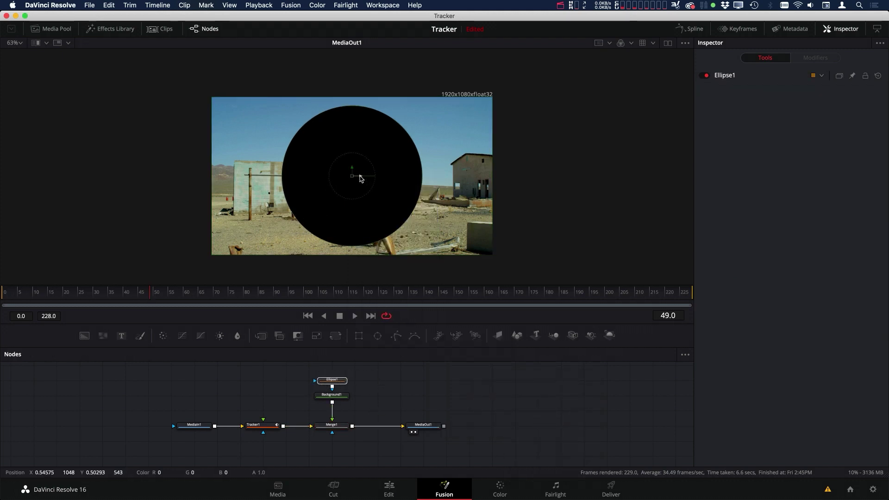
{"action": "right_click", "coordinate": [351, 180]}
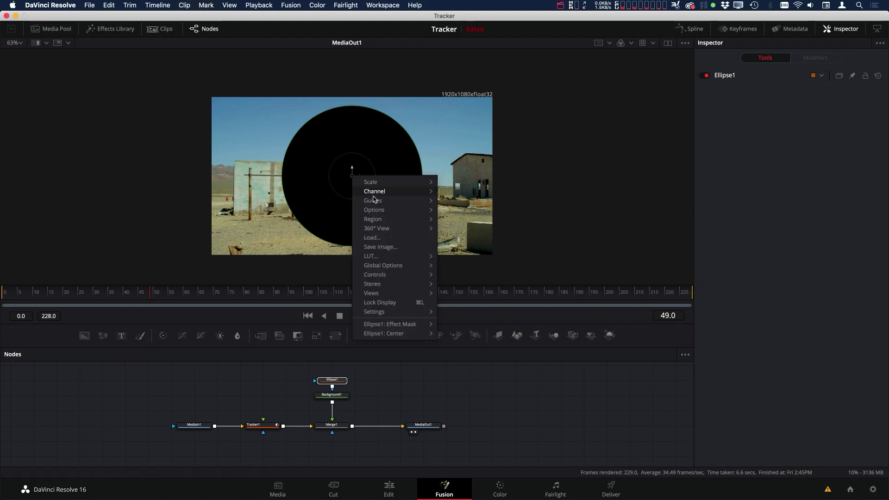
{"action": "mouse_move", "coordinate": [390, 337]}
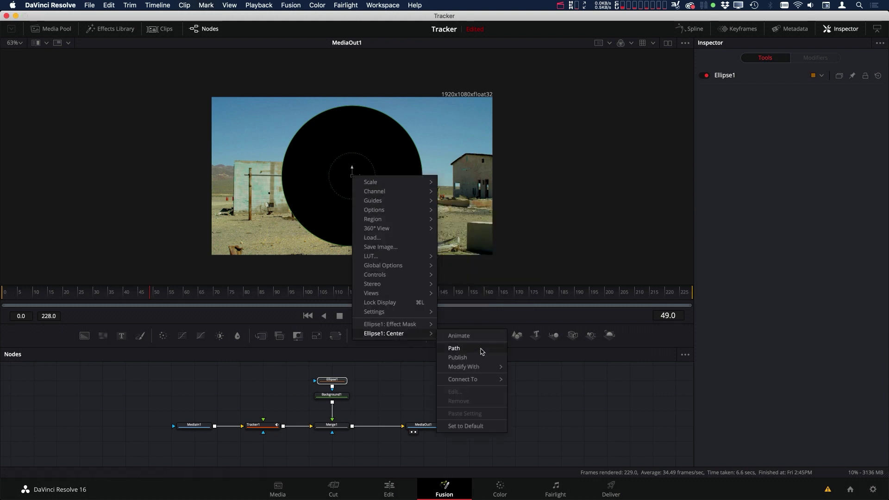
{"action": "mouse_move", "coordinate": [470, 382]}
{"action": "mouse_move", "coordinate": [529, 383]}
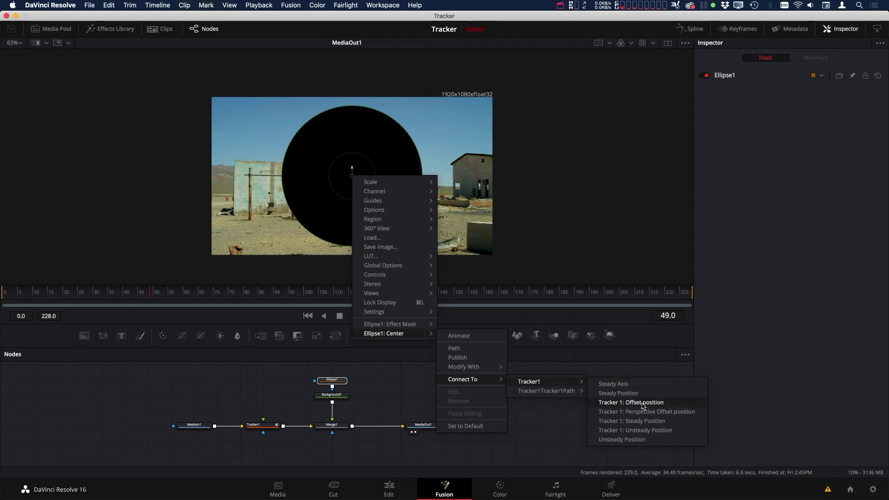
{"action": "left_click", "coordinate": [643, 403]}
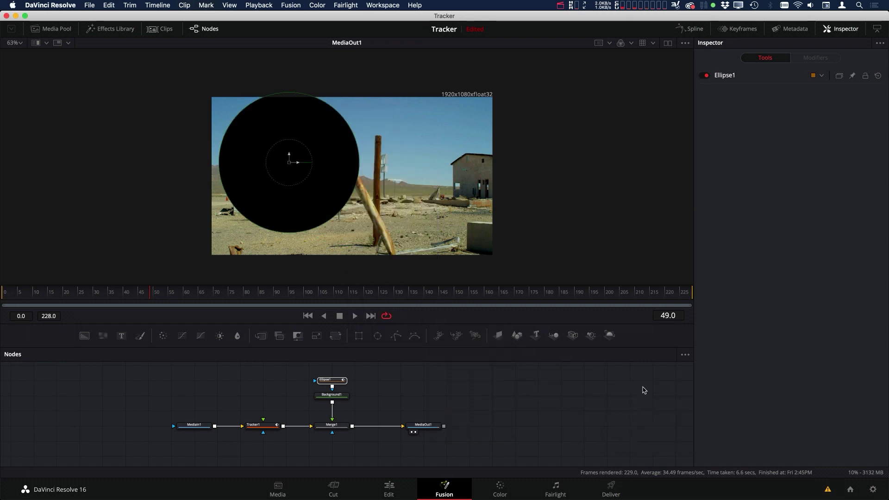
Shrink Ellipse1 to a small dot and scrub the clip to confirm it follows the corner.
{"action": "left_click_drag", "start_coordinate": [308, 230], "coordinate": [283, 175]}
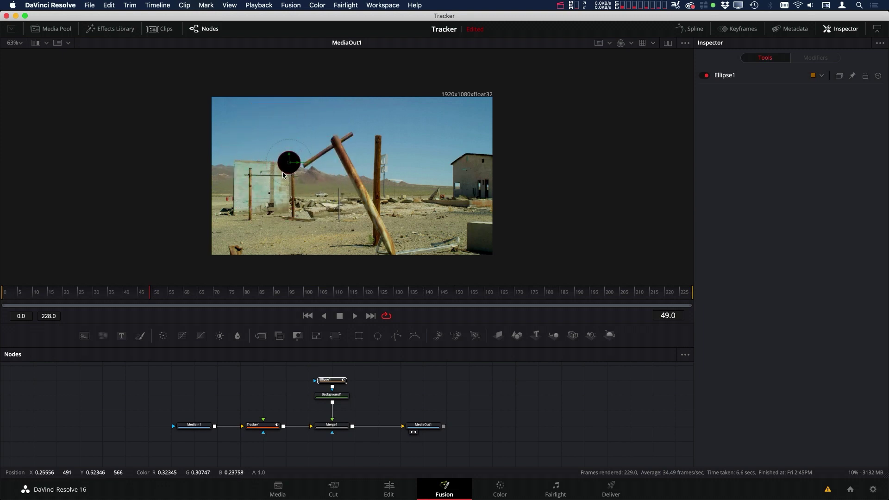
{"action": "left_click_drag", "start_coordinate": [150, 293], "coordinate": [512, 297]}
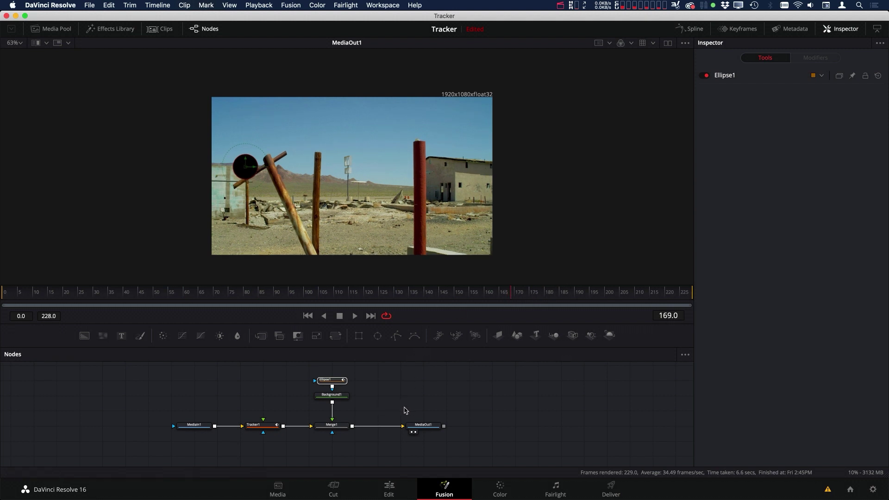